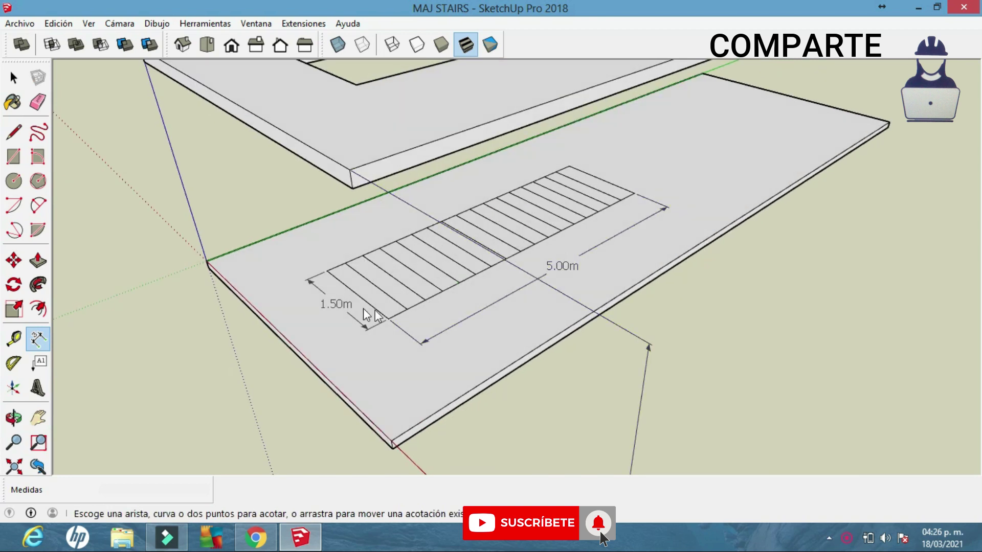
Dimension the depth of the third tread along the front side of the stair plan.
{"action": "middle_click_drag", "start_coordinate": [422, 326], "coordinate": [409, 338]}
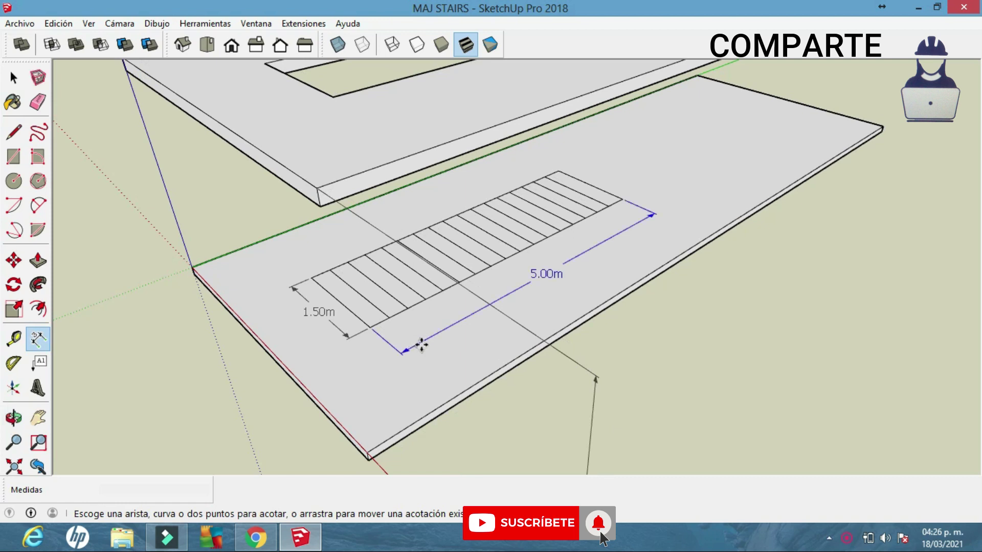
{"action": "middle_click_drag", "start_coordinate": [412, 336], "coordinate": [372, 306]}
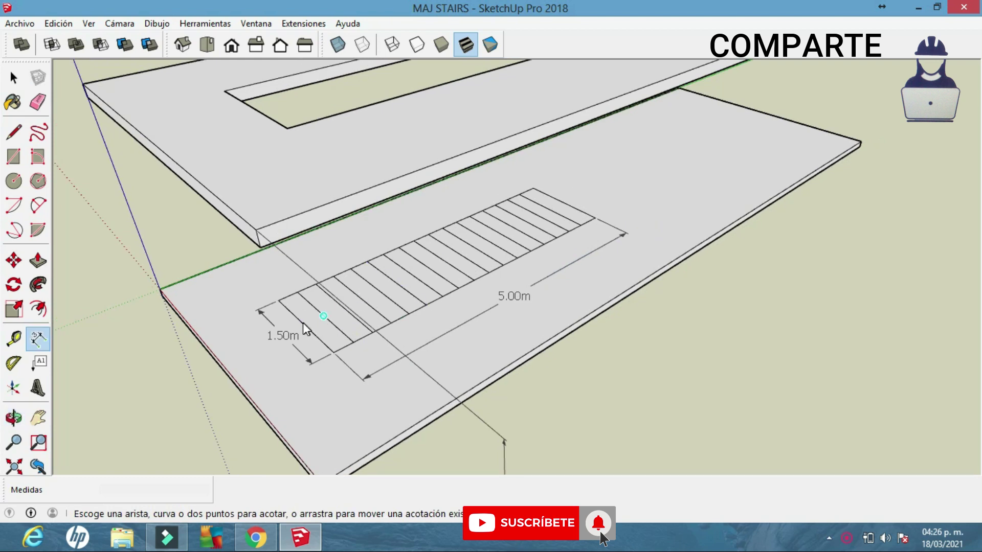
{"action": "middle_click_drag", "start_coordinate": [463, 297], "coordinate": [416, 317]}
{"action": "scroll", "coordinate": [444, 300], "scroll_direction": "up", "scroll_amount": 2}
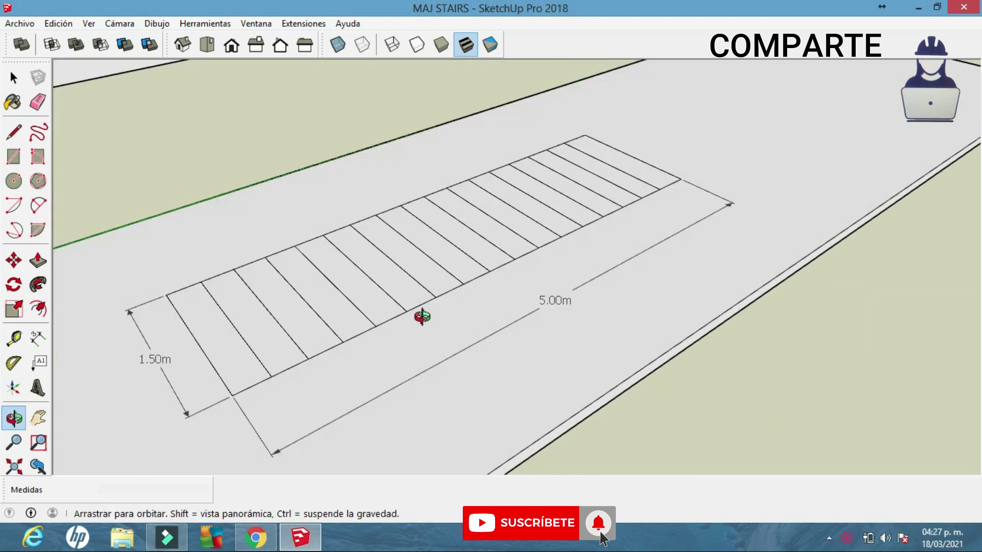
{"action": "left_click", "coordinate": [309, 360]}
{"action": "left_click", "coordinate": [343, 344]}
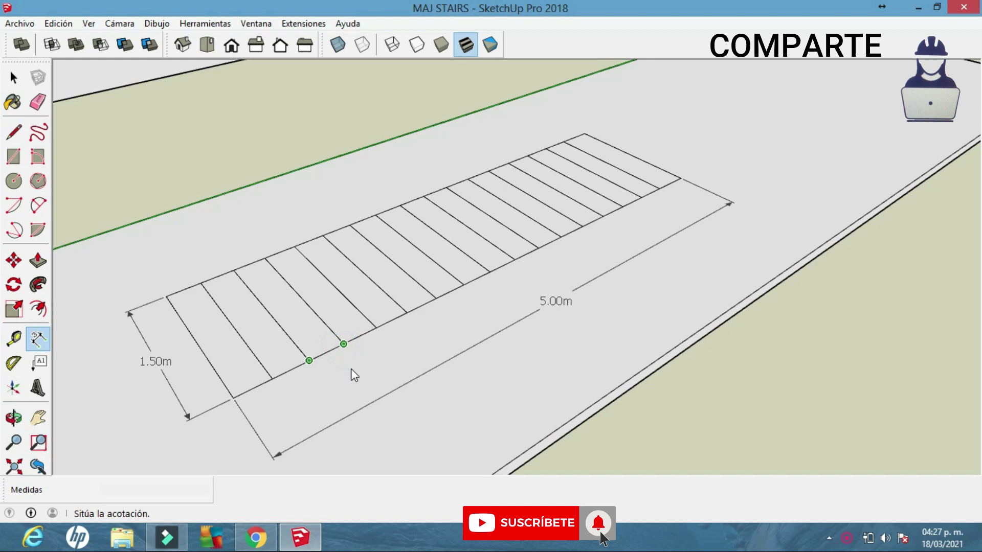
{"action": "left_click", "coordinate": [362, 374]}
Erase the tread-depth dimension beside the stair plan.
{"action": "middle_click_drag", "start_coordinate": [393, 352], "coordinate": [405, 266]}
{"action": "scroll", "coordinate": [371, 351], "scroll_direction": "down", "scroll_amount": 3}
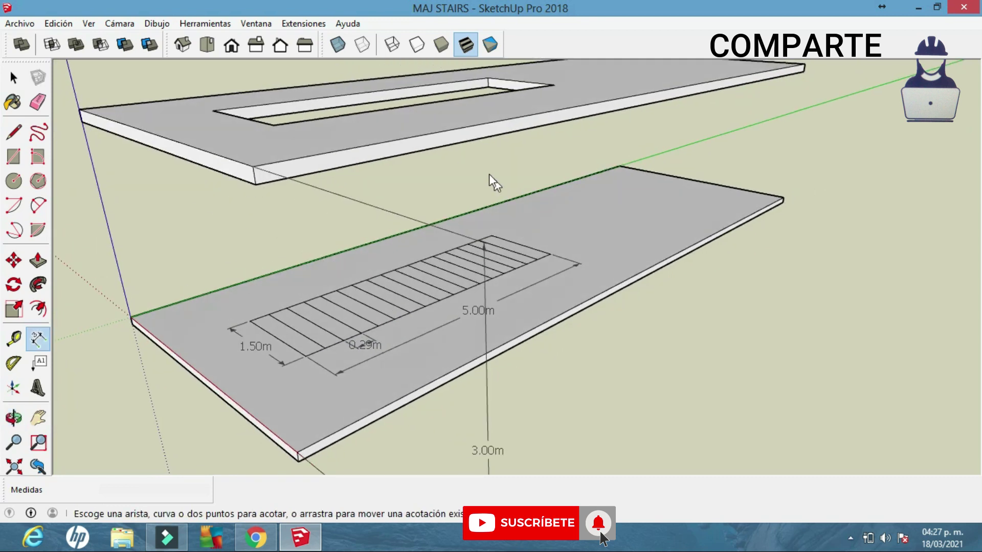
{"action": "middle_click_drag", "start_coordinate": [500, 369], "coordinate": [405, 312]}
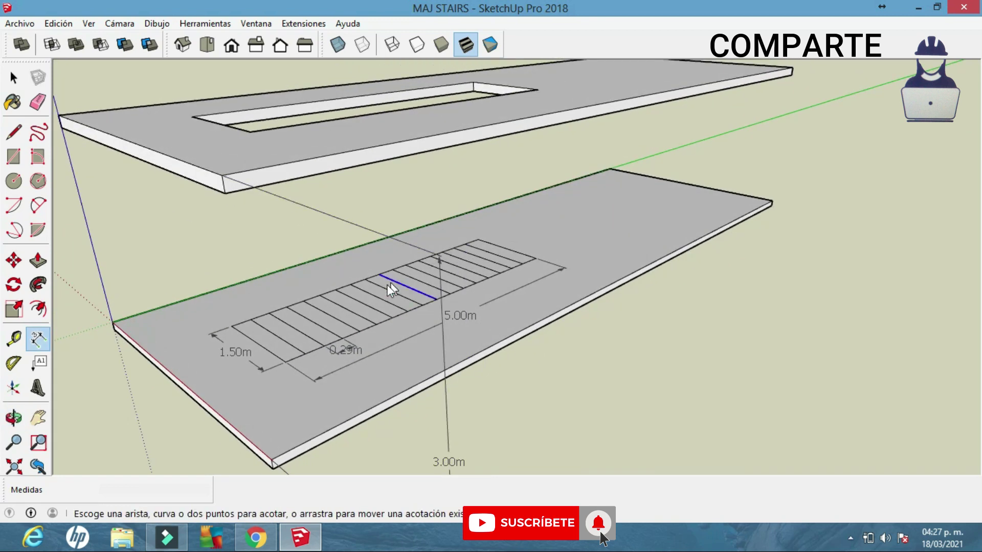
{"action": "scroll", "coordinate": [365, 347], "scroll_direction": "up", "scroll_amount": 3}
{"action": "middle_click_drag", "start_coordinate": [361, 348], "coordinate": [348, 375]}
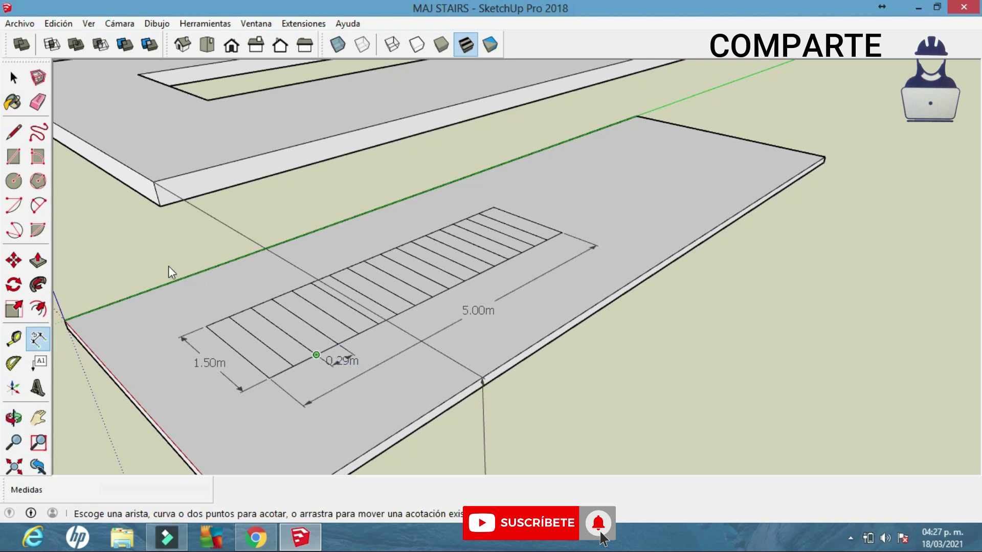
{"action": "left_click", "coordinate": [38, 101]}
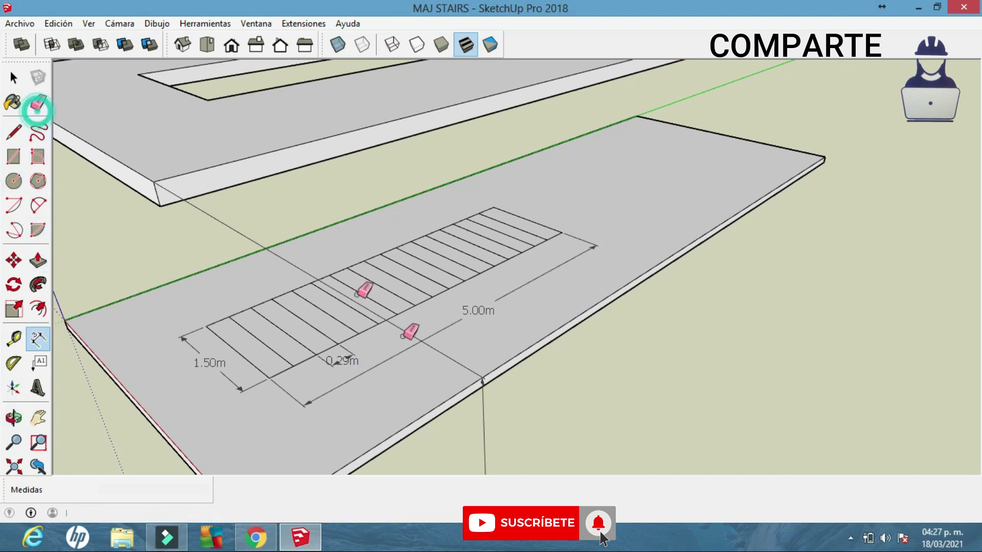
{"action": "left_click", "coordinate": [357, 355]}
{"action": "mouse_move", "coordinate": [355, 357]}
{"action": "middle_mouse_down"}
{"action": "mouse_move", "coordinate": [346, 361]}
{"action": "mouse_move", "coordinate": [358, 369]}
{"action": "middle_mouse_up"}
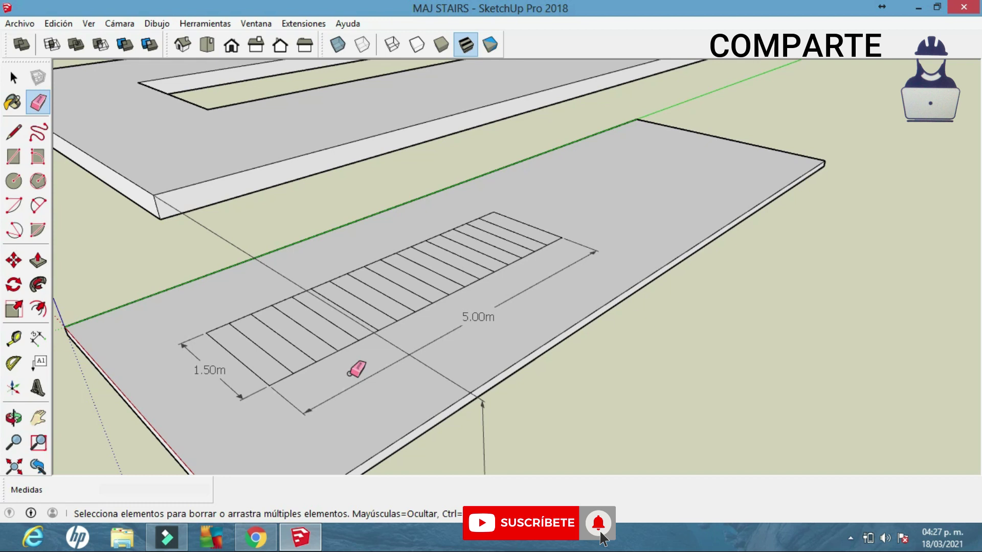
Set up a MajStair stair with Total Height 3, Stair Number 17, direction UP and Type A, and start drawing it.
{"action": "mouse_move", "coordinate": [366, 377]}
{"action": "middle_mouse_down"}
{"action": "mouse_move", "coordinate": [449, 351]}
{"action": "mouse_move", "coordinate": [470, 361]}
{"action": "mouse_move", "coordinate": [408, 350]}
{"action": "mouse_move", "coordinate": [417, 399]}
{"action": "mouse_move", "coordinate": [401, 383]}
{"action": "mouse_move", "coordinate": [444, 394]}
{"action": "mouse_move", "coordinate": [445, 382]}
{"action": "mouse_move", "coordinate": [458, 401]}
{"action": "mouse_move", "coordinate": [490, 411]}
{"action": "mouse_move", "coordinate": [522, 355]}
{"action": "mouse_move", "coordinate": [524, 391]}
{"action": "mouse_move", "coordinate": [455, 286]}
{"action": "middle_mouse_up"}
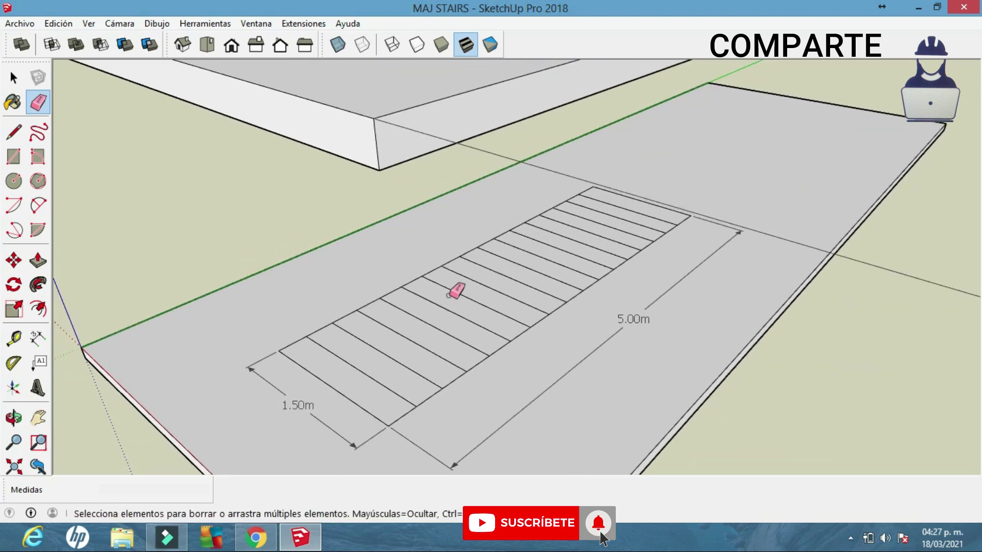
{"action": "left_click", "coordinate": [304, 26]}
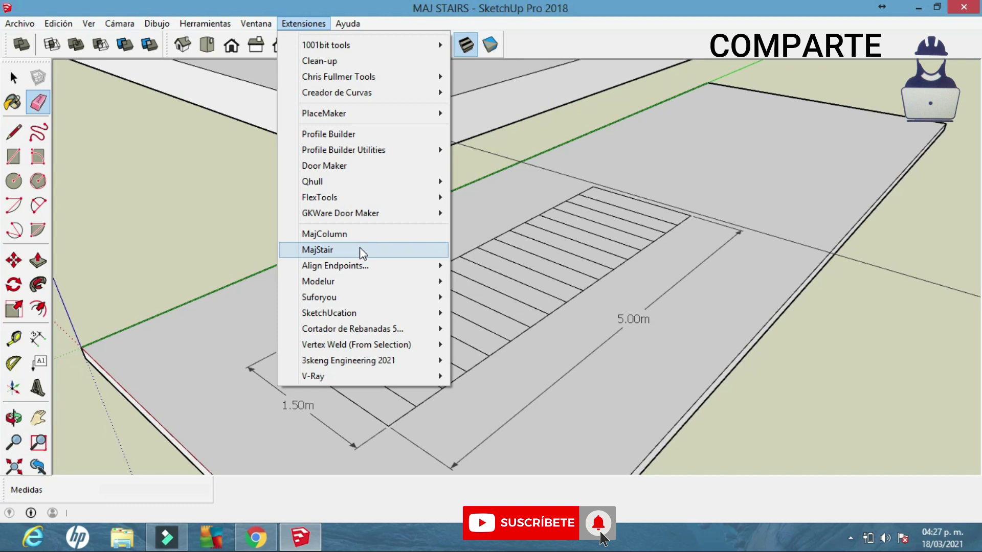
{"action": "left_click", "coordinate": [341, 252]}
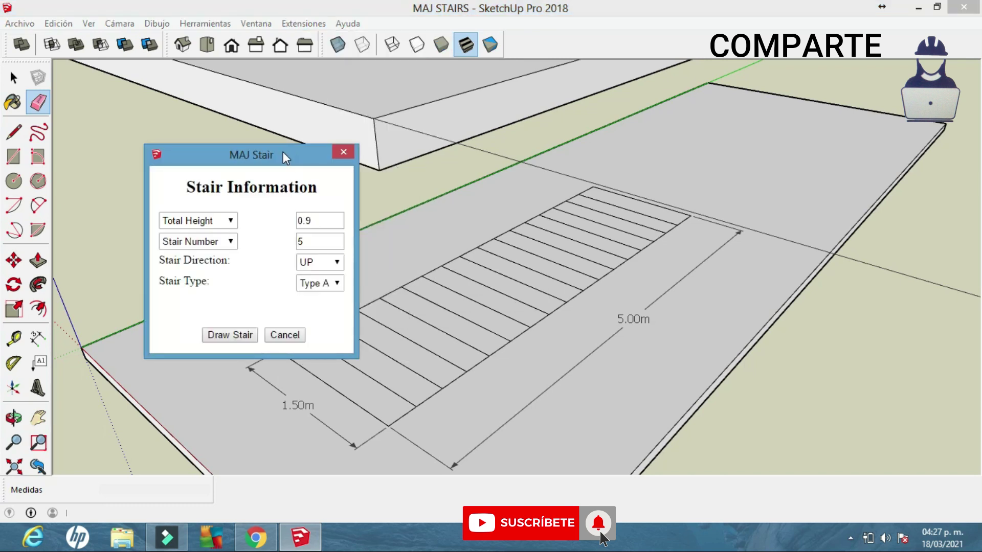
{"action": "left_click_drag", "start_coordinate": [288, 153], "coordinate": [290, 133]}
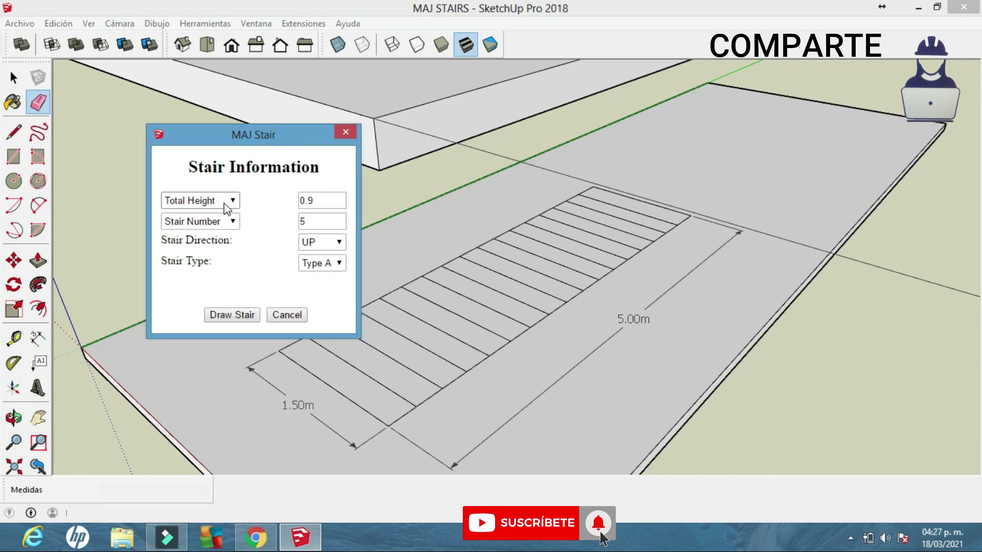
{"action": "left_click", "coordinate": [322, 204]}
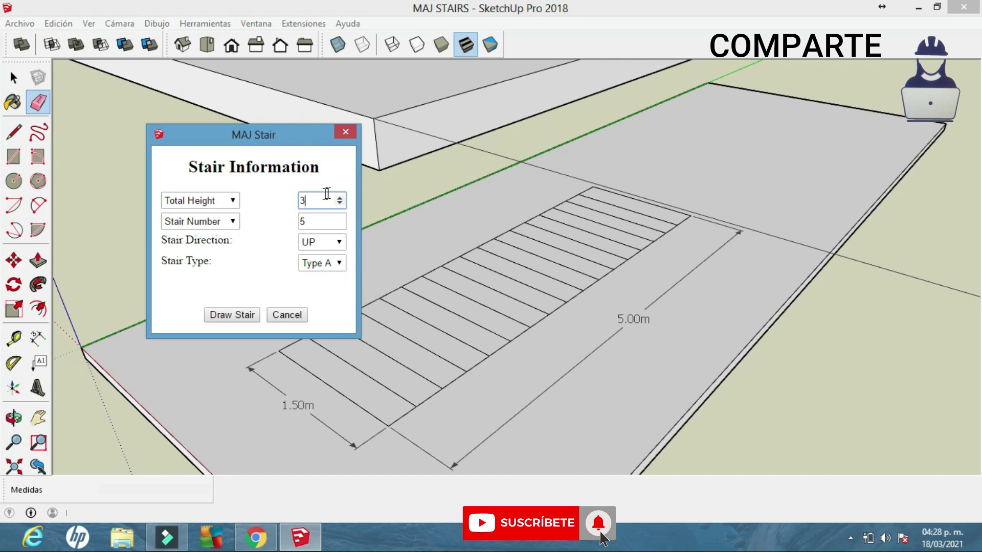
{"action": "left_click", "coordinate": [233, 222]}
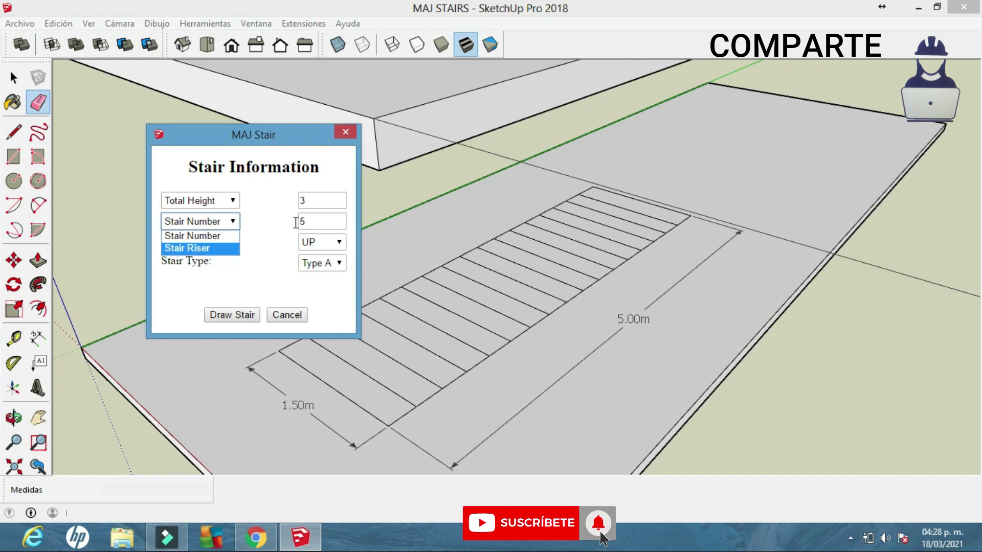
{"action": "left_click", "coordinate": [314, 220]}
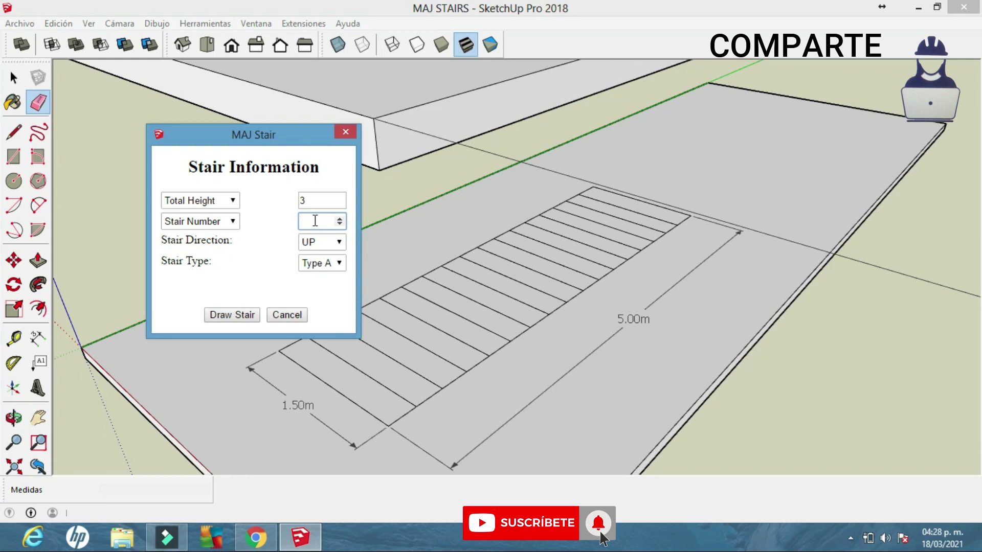
{"action": "type", "text": "17"}
{"action": "left_click", "coordinate": [340, 263]}
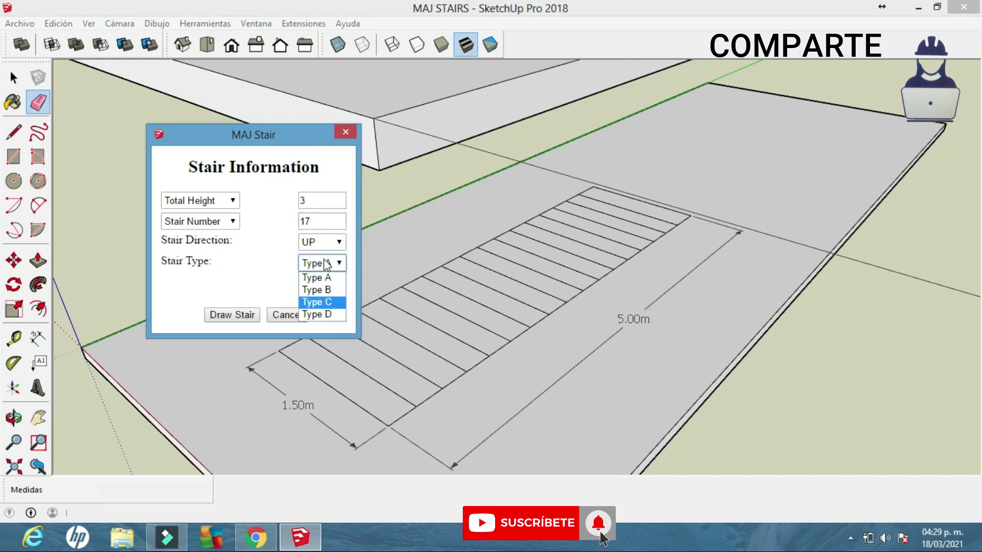
{"action": "left_click", "coordinate": [311, 265]}
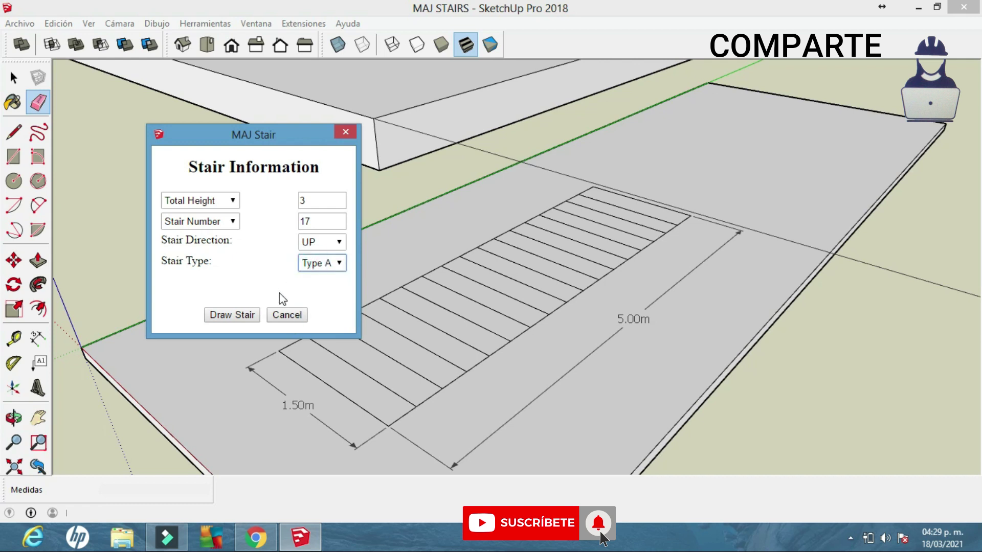
{"action": "left_click", "coordinate": [249, 315]}
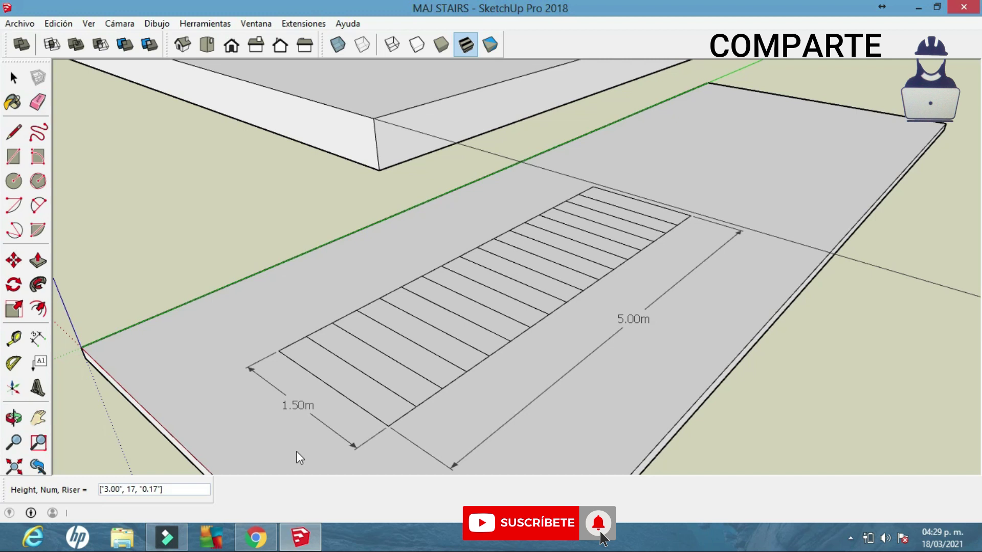
Draw the stair over the plan, from both ends of the 1.50 m starting edge to the far corner 5.00 m away.
{"action": "middle_click_drag", "start_coordinate": [322, 431], "coordinate": [370, 412]}
{"action": "mouse_move", "coordinate": [368, 372]}
{"action": "middle_mouse_down"}
{"action": "mouse_move", "coordinate": [352, 341]}
{"action": "mouse_move", "coordinate": [361, 378]}
{"action": "middle_mouse_up"}
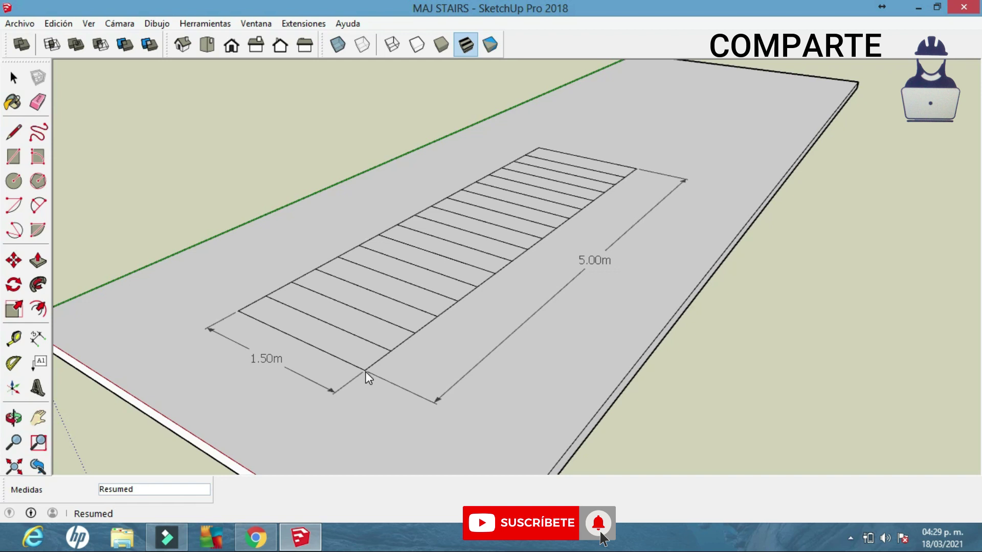
{"action": "left_click", "coordinate": [366, 370]}
{"action": "left_click", "coordinate": [241, 312]}
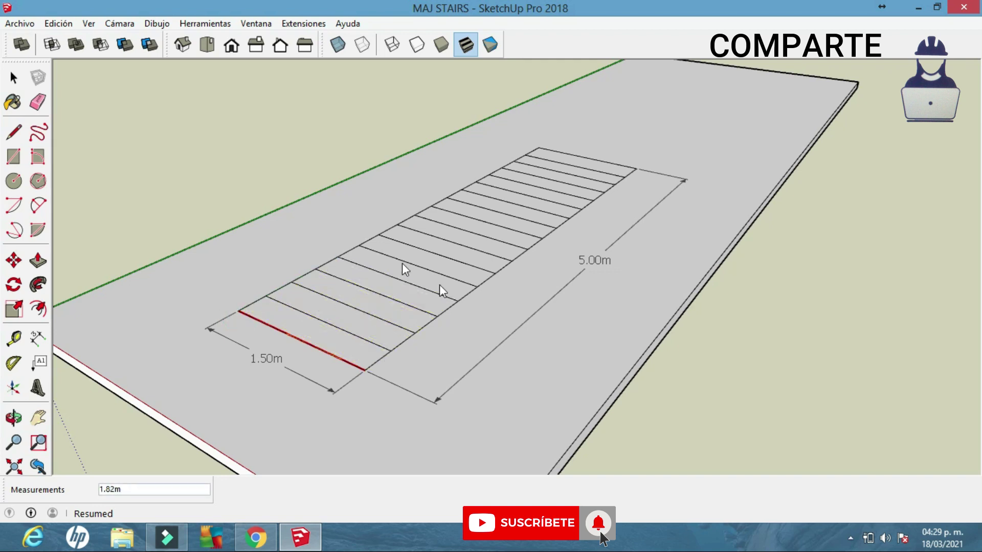
{"action": "key", "text": "Escape"}
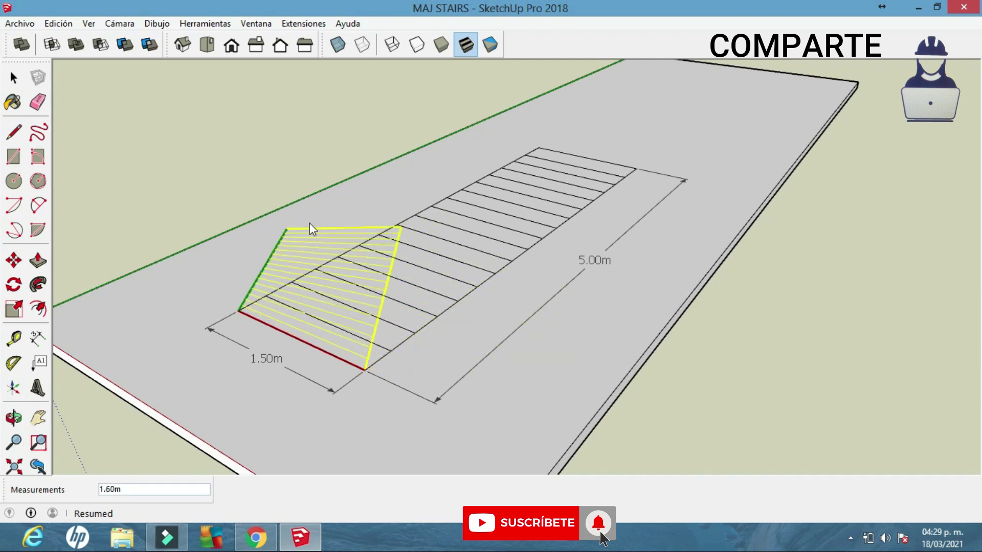
{"action": "middle_click_drag", "start_coordinate": [490, 183], "coordinate": [427, 248], "text": "shift"}
{"action": "scroll", "coordinate": [511, 215], "scroll_direction": "up", "scroll_amount": 5}
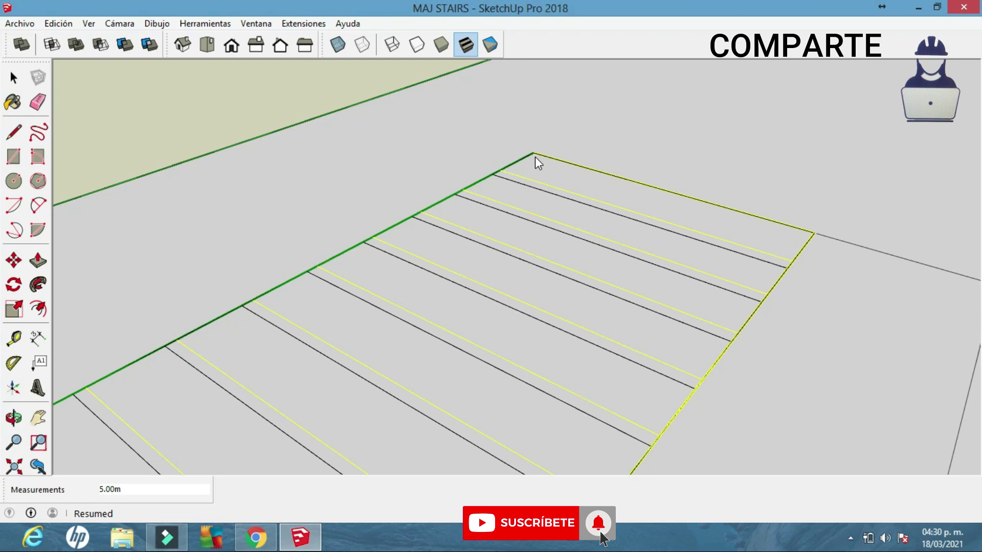
{"action": "left_click", "coordinate": [536, 158]}
{"action": "scroll", "coordinate": [533, 158], "scroll_direction": "down", "scroll_amount": 6}
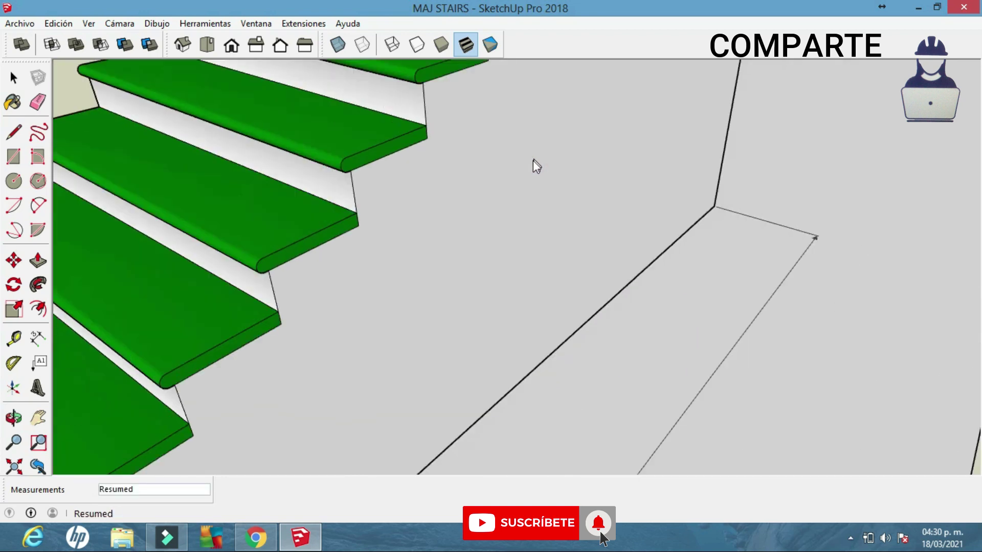
Examine the generated stair's treads, nosings and risers up close from the side, and activate the Line tool.
{"action": "middle_click_drag", "start_coordinate": [528, 165], "coordinate": [329, 303]}
{"action": "scroll", "coordinate": [530, 243], "scroll_direction": "up", "scroll_amount": 4}
{"action": "middle_click_drag", "start_coordinate": [522, 244], "coordinate": [466, 227]}
{"action": "scroll", "coordinate": [488, 325], "scroll_direction": "up", "scroll_amount": 5}
{"action": "scroll", "coordinate": [490, 325], "scroll_direction": "down", "scroll_amount": 5}
{"action": "scroll", "coordinate": [473, 217], "scroll_direction": "up", "scroll_amount": 1}
{"action": "middle_click_drag", "start_coordinate": [420, 232], "coordinate": [296, 225]}
{"action": "middle_click_drag", "start_coordinate": [200, 263], "coordinate": [184, 214]}
{"action": "left_click", "coordinate": [14, 132]}
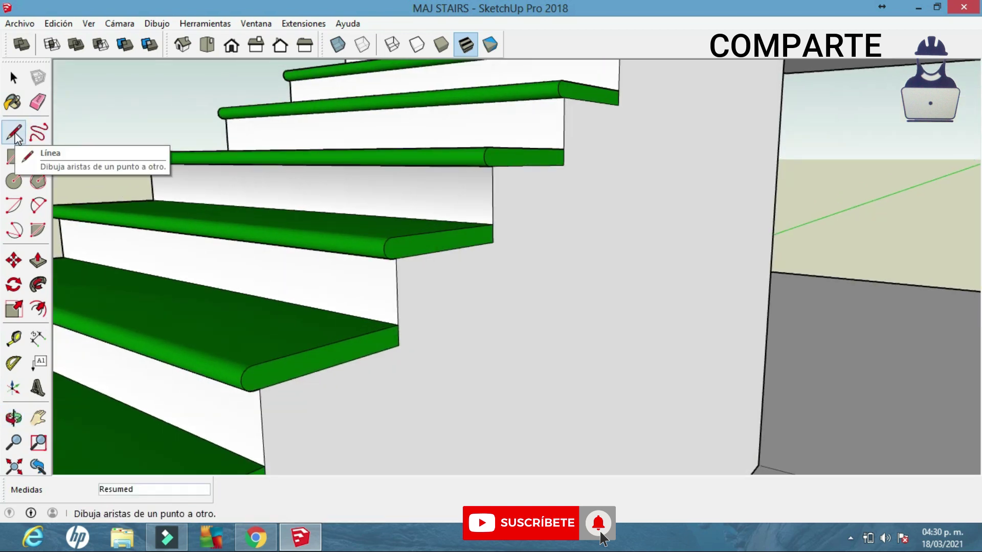
{"action": "scroll", "coordinate": [395, 258], "scroll_direction": "up", "scroll_amount": 2}
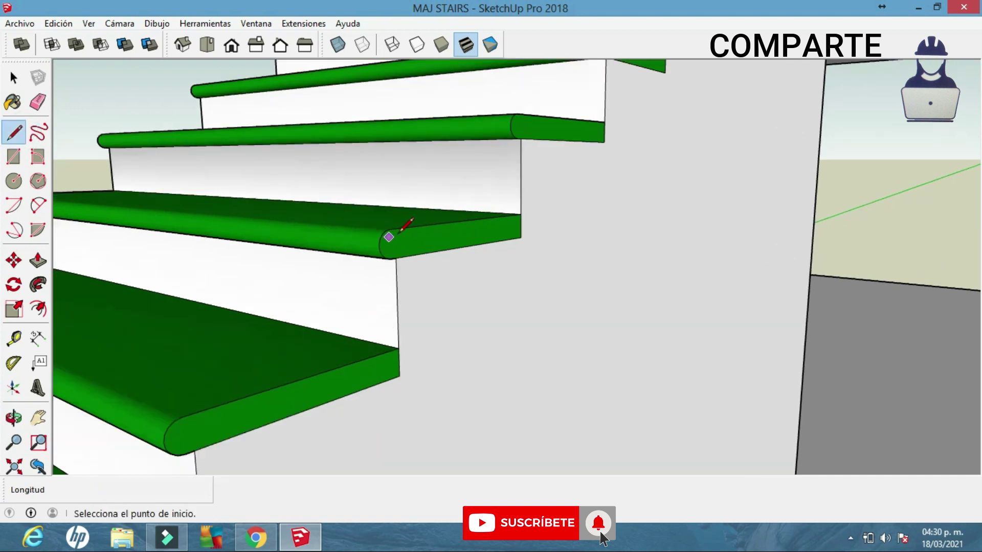
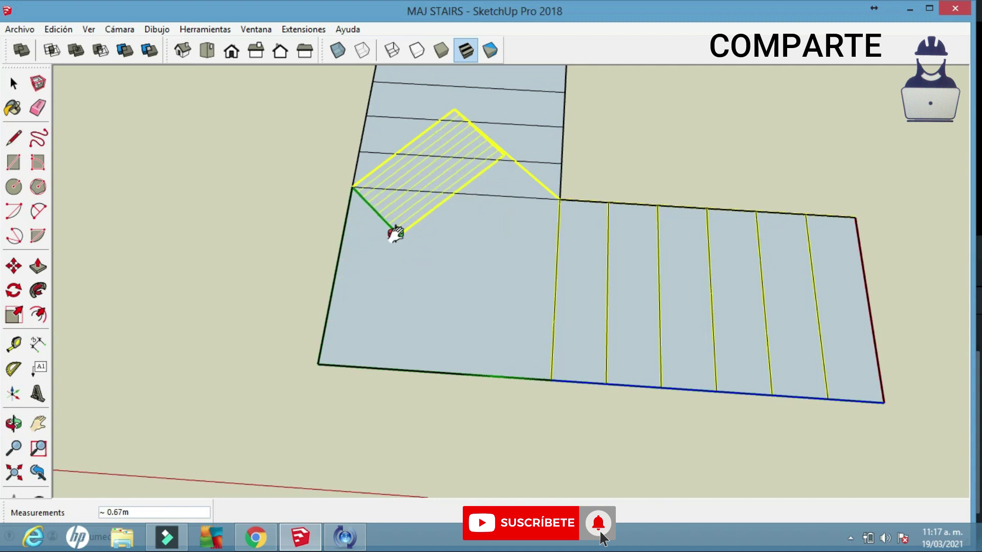
Mark the outer-side tread endpoints of the flight beyond the landing, one by one up to its far corner.
{"action": "middle_click_drag", "start_coordinate": [393, 230], "coordinate": [375, 253]}
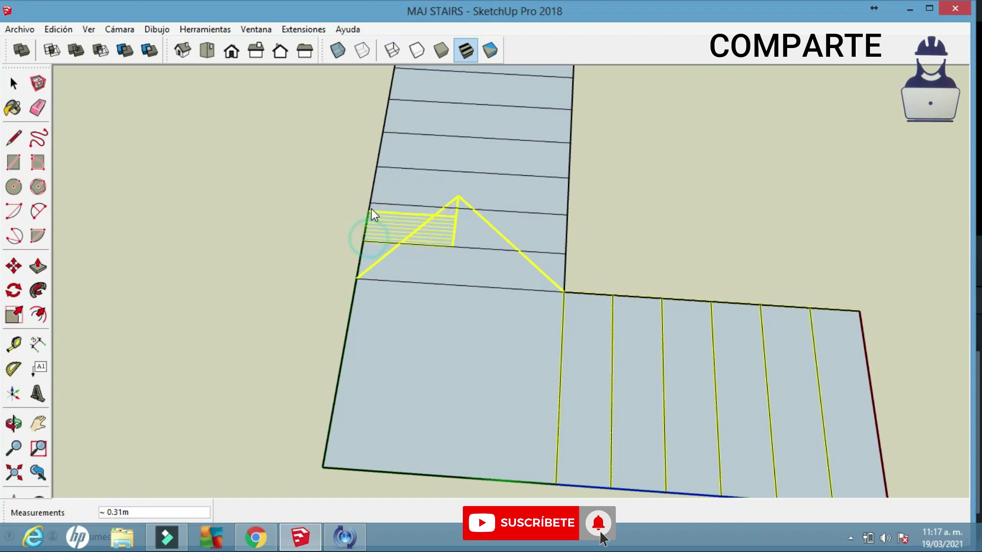
{"action": "middle_click_drag", "start_coordinate": [381, 168], "coordinate": [388, 322]}
{"action": "scroll", "coordinate": [325, 265], "scroll_direction": "up", "scroll_amount": 2}
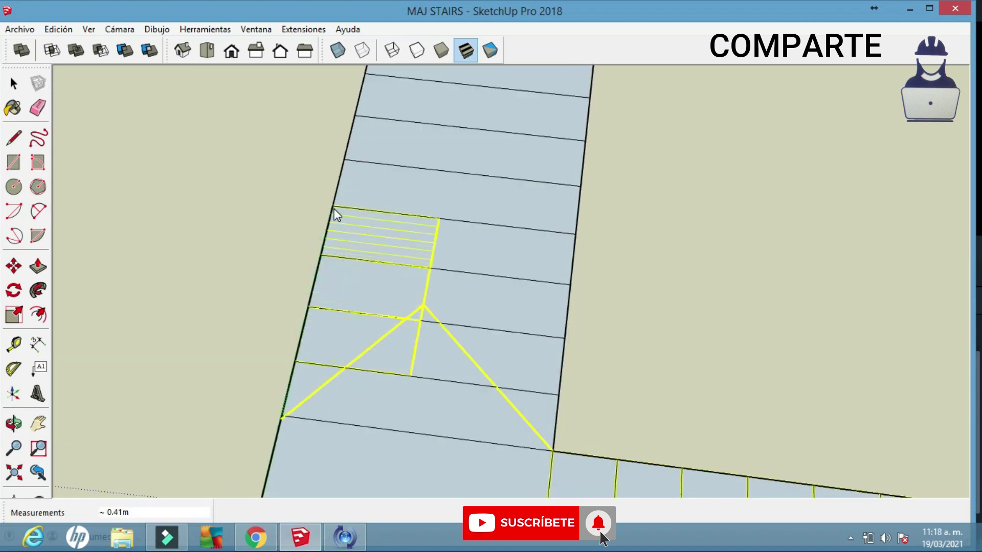
{"action": "middle_click_drag", "start_coordinate": [346, 228], "coordinate": [377, 380]}
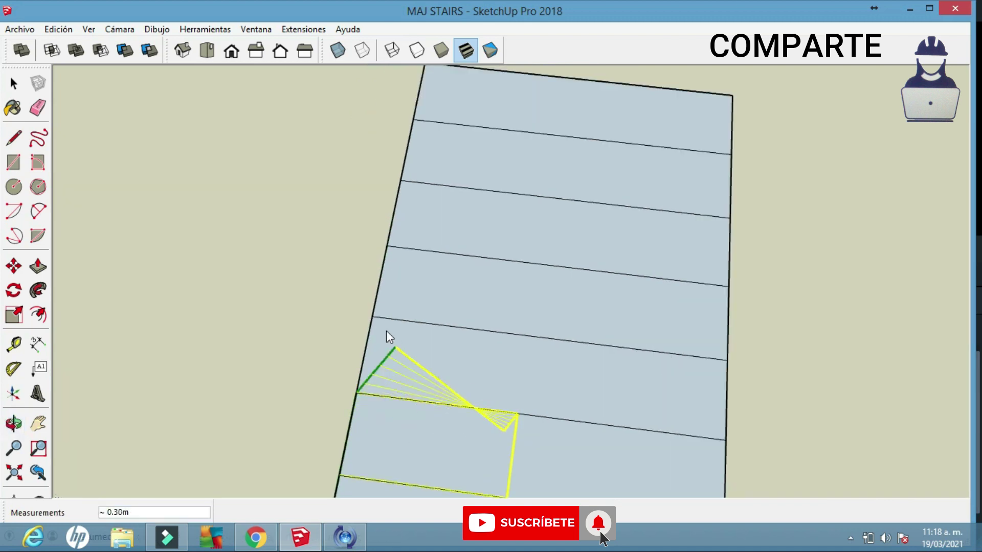
{"action": "left_click", "coordinate": [373, 317]}
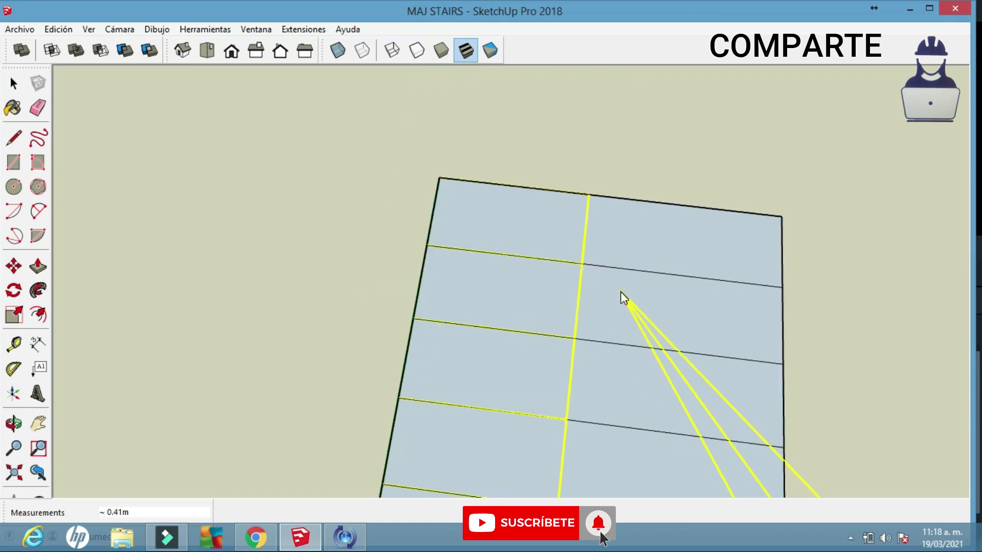
Mark the inner-side tread endpoints of the flight beyond the landing, from the landing's inside corner up to the far corner.
{"action": "scroll", "coordinate": [623, 299], "scroll_direction": "down", "scroll_amount": 3}
{"action": "middle_click_drag", "start_coordinate": [605, 275], "coordinate": [506, 147], "text": "shift"}
{"action": "scroll", "coordinate": [664, 422], "scroll_direction": "down", "scroll_amount": 2}
{"action": "middle_click_drag", "start_coordinate": [620, 297], "coordinate": [553, 101], "text": "shift"}
{"action": "middle_click_drag", "start_coordinate": [631, 285], "coordinate": [580, 256], "text": "shift"}
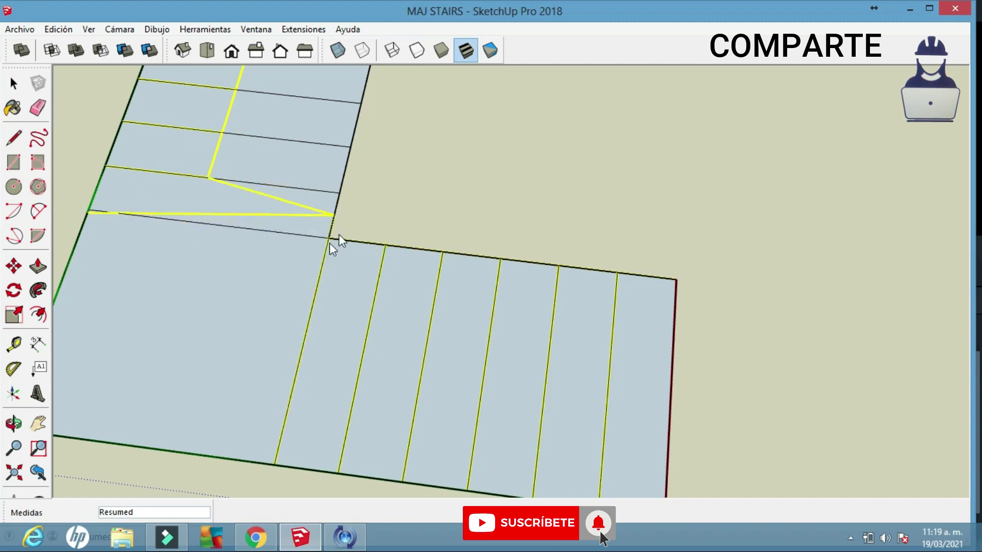
{"action": "left_click", "coordinate": [340, 197]}
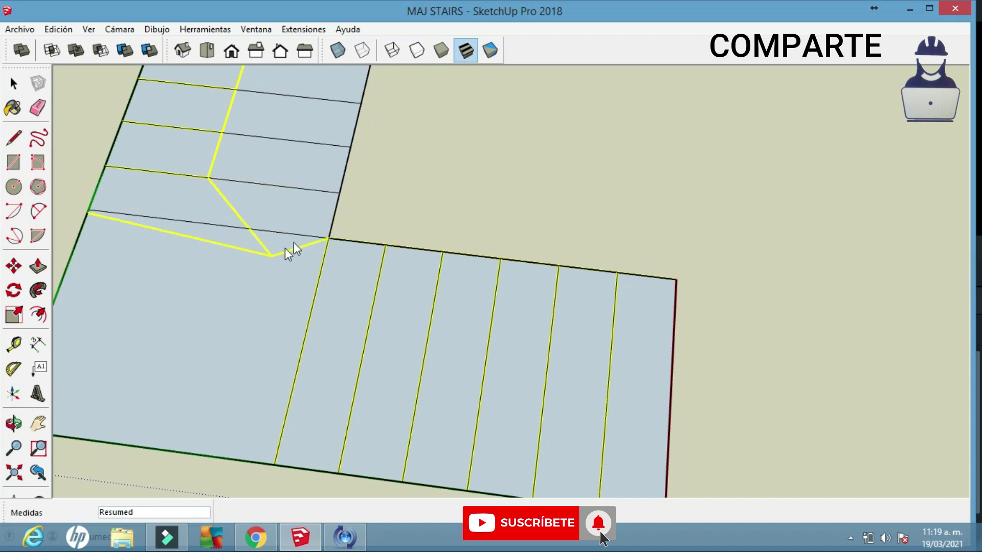
{"action": "left_click", "coordinate": [327, 236]}
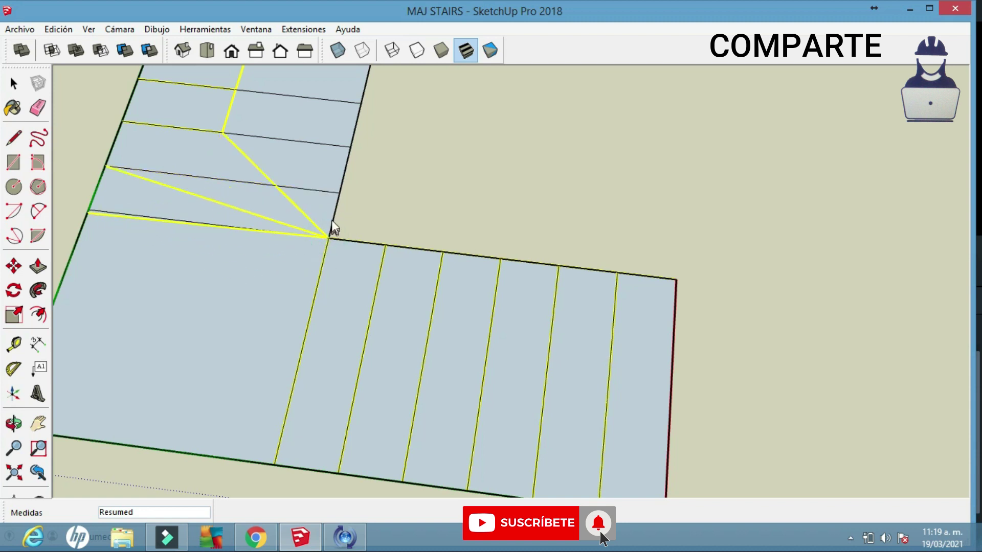
{"action": "left_click", "coordinate": [338, 194]}
{"action": "middle_click_drag", "start_coordinate": [342, 200], "coordinate": [359, 315], "text": "shift"}
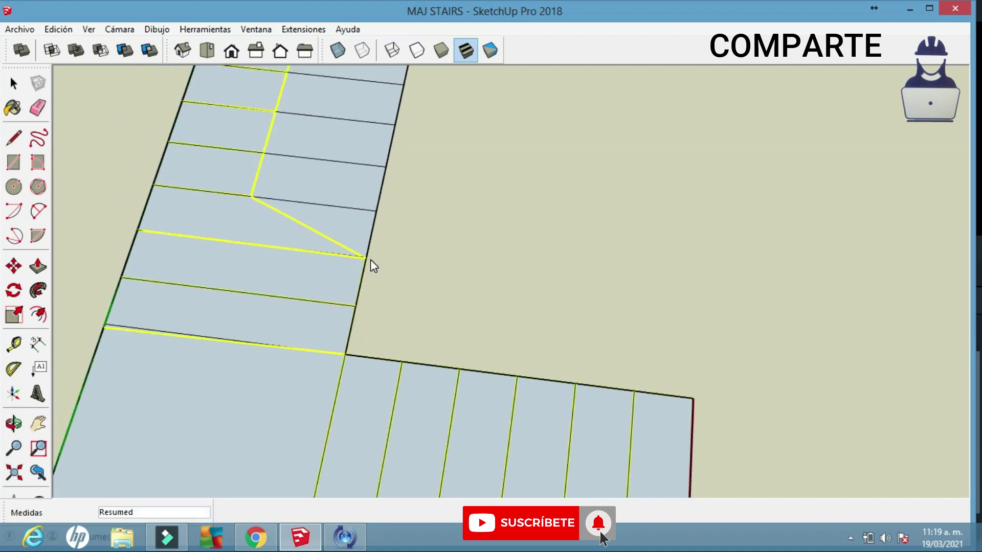
{"action": "middle_click_drag", "start_coordinate": [372, 241], "coordinate": [389, 338], "text": "shift"}
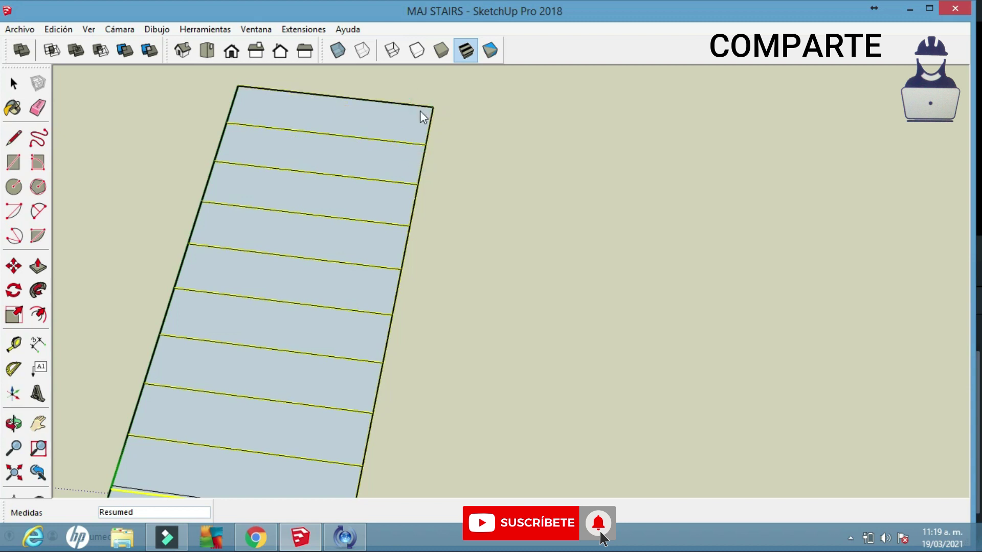
{"action": "left_click", "coordinate": [426, 136]}
Paint the whole generated Type A stair with the dark slate tile material.
{"action": "scroll", "coordinate": [433, 147], "scroll_direction": "down", "scroll_amount": 4}
{"action": "middle_click_drag", "start_coordinate": [465, 233], "coordinate": [409, 400]}
{"action": "scroll", "coordinate": [409, 235], "scroll_direction": "down", "scroll_amount": 2}
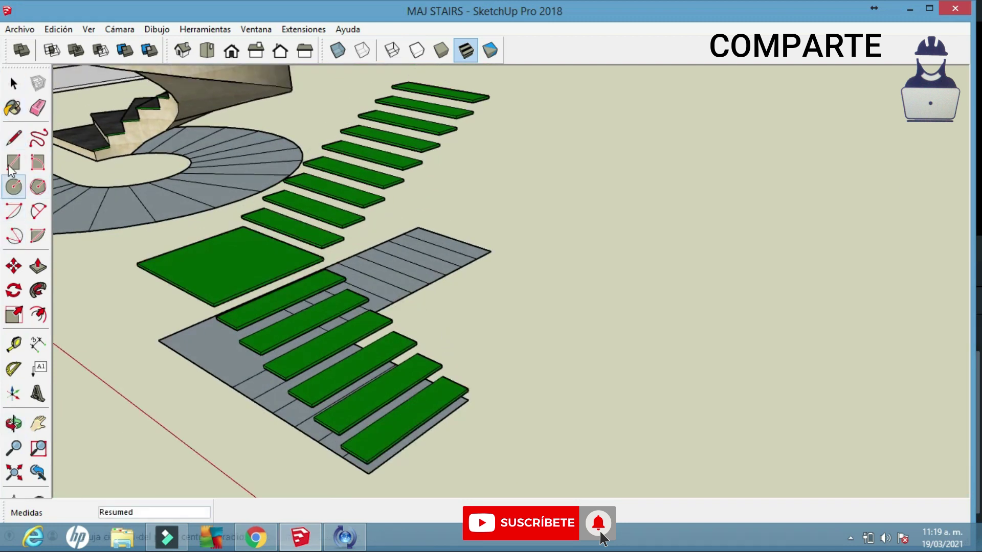
{"action": "left_click", "coordinate": [14, 108]}
{"action": "left_click", "coordinate": [440, 391]}
{"action": "mouse_move", "coordinate": [542, 287]}
{"action": "middle_mouse_down"}
{"action": "mouse_move", "coordinate": [583, 304]}
{"action": "mouse_move", "coordinate": [567, 327]}
{"action": "mouse_move", "coordinate": [468, 215]}
{"action": "mouse_move", "coordinate": [338, 249]}
{"action": "mouse_move", "coordinate": [322, 266]}
{"action": "middle_mouse_up"}
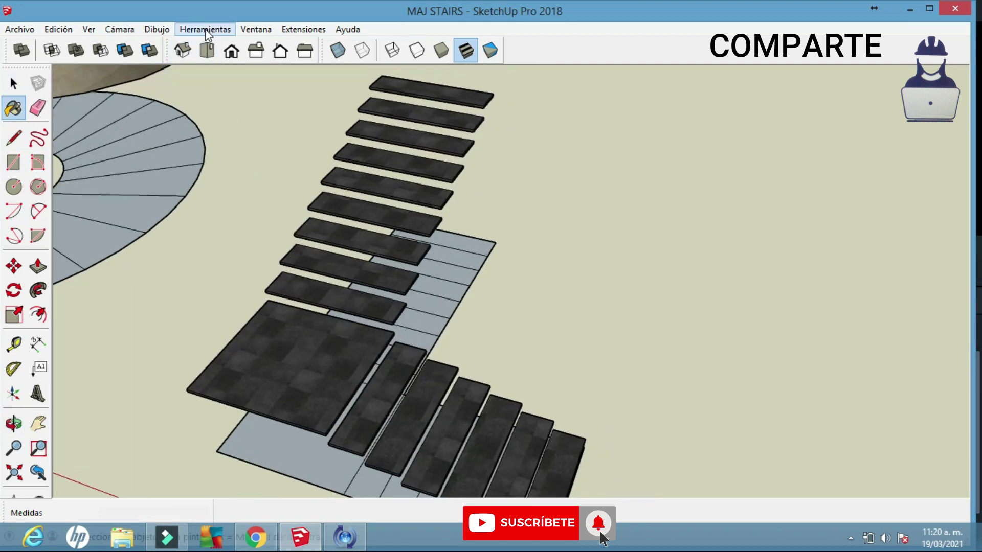
Delete the slate-painted stair, keeping only the L-shaped plan beneath it.
{"action": "left_click", "coordinate": [14, 83]}
{"action": "left_click", "coordinate": [379, 374]}
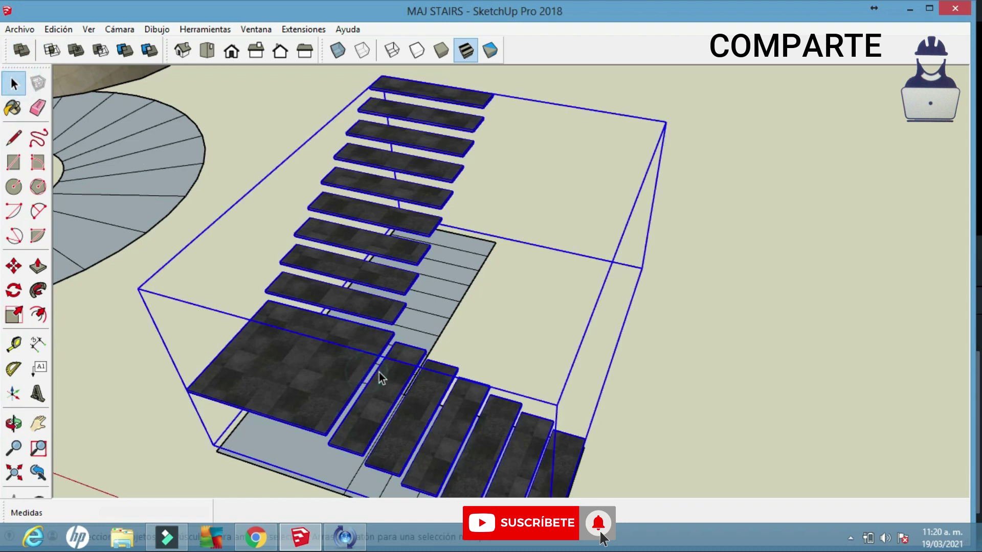
{"action": "key", "text": "Delete"}
{"action": "middle_click_drag", "start_coordinate": [485, 375], "coordinate": [473, 287], "text": "shift"}
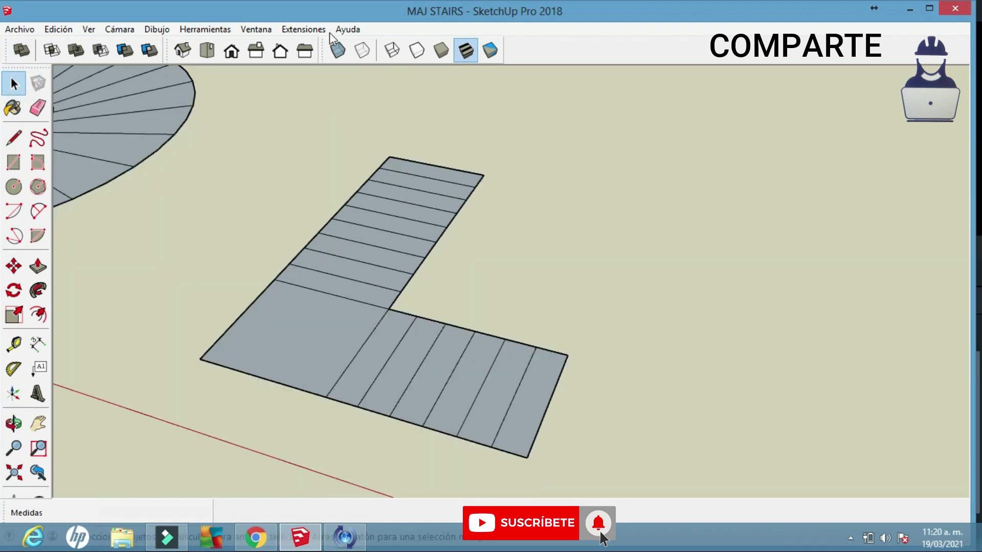
Set up a MajStair stair with Total Height 3, Stair Number 5, direction UP and Type B, and start drawing it.
{"action": "left_click", "coordinate": [321, 29]}
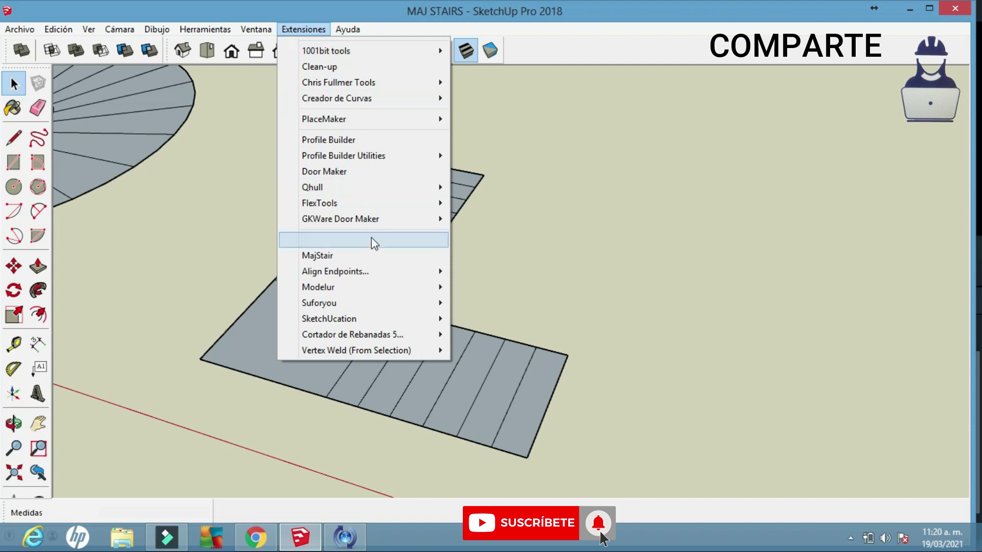
{"action": "left_click", "coordinate": [368, 255]}
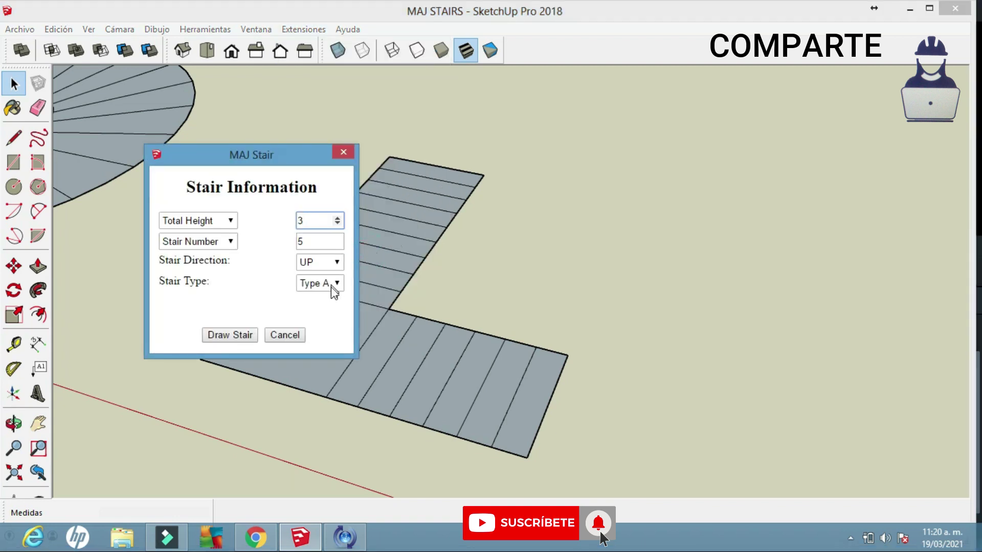
{"action": "left_click", "coordinate": [338, 283]}
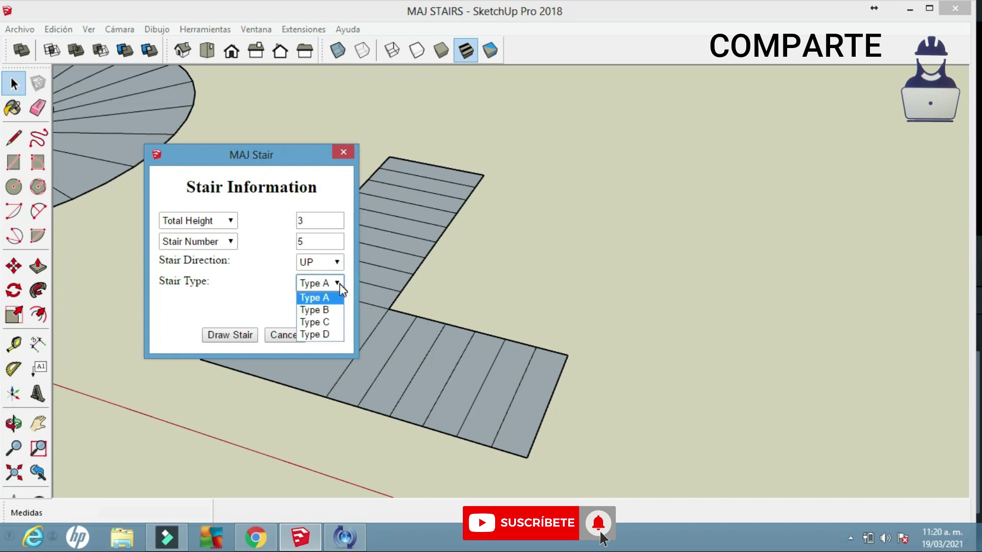
{"action": "left_click", "coordinate": [330, 310]}
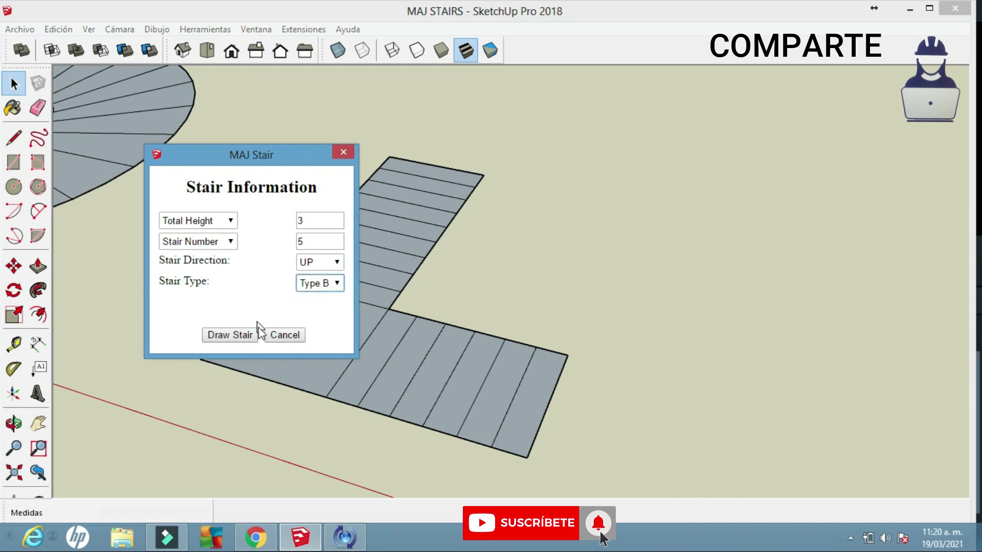
{"action": "left_click", "coordinate": [256, 334]}
Draw the stair over the L-shaped plan, marking the tread endpoints along both sides and finishing at the far corner.
{"action": "left_click", "coordinate": [496, 450]}
{"action": "left_click", "coordinate": [448, 439]}
{"action": "left_click", "coordinate": [420, 418]}
{"action": "left_click", "coordinate": [387, 416]}
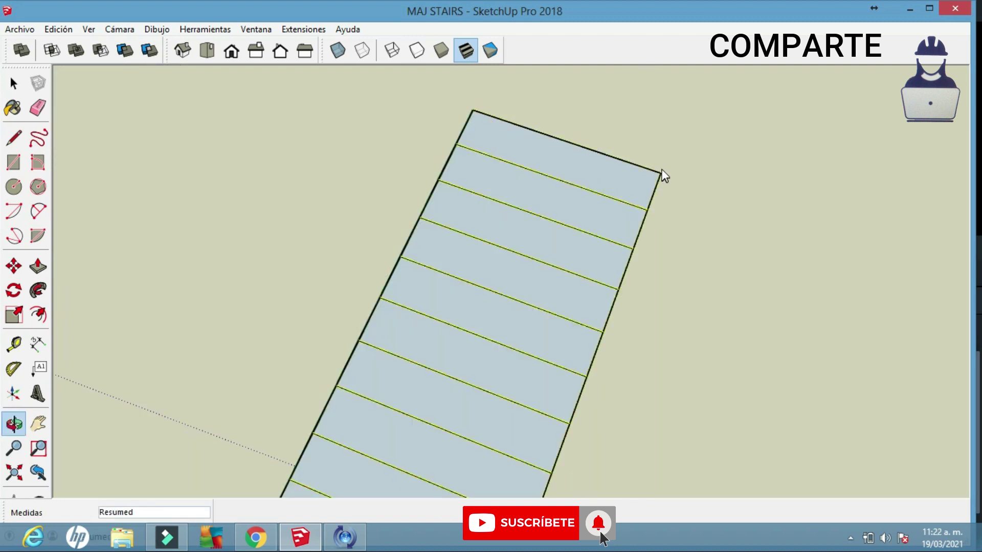
{"action": "left_click", "coordinate": [660, 173]}
Explode the generated Type B stair and erase the extra vertical panel reaching the ground at the landing's inside corner.
{"action": "middle_click_drag", "start_coordinate": [653, 244], "coordinate": [434, 355]}
{"action": "scroll", "coordinate": [429, 320], "scroll_direction": "up", "scroll_amount": 3}
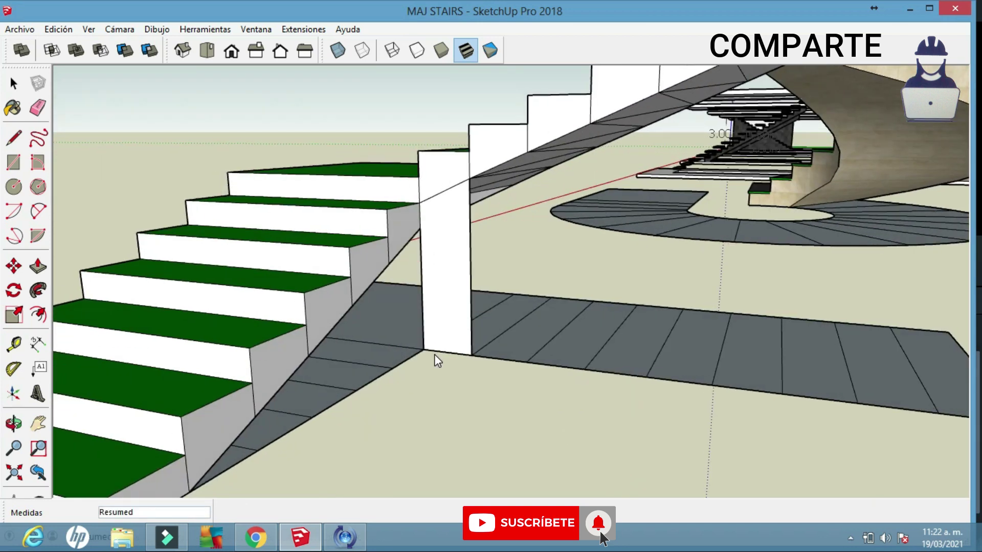
{"action": "scroll", "coordinate": [448, 356], "scroll_direction": "down", "scroll_amount": 1}
{"action": "middle_click_drag", "start_coordinate": [451, 335], "coordinate": [438, 333]}
{"action": "left_click", "coordinate": [368, 253]}
{"action": "middle_click_drag", "start_coordinate": [429, 282], "coordinate": [410, 266]}
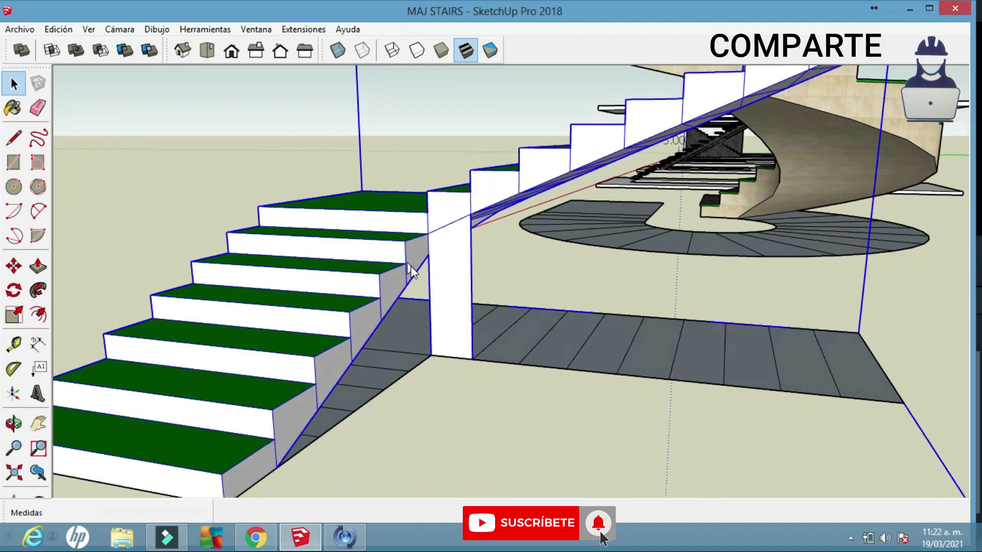
{"action": "right_click", "coordinate": [410, 132]}
{"action": "left_click", "coordinate": [468, 220]}
{"action": "key", "text": "e"}
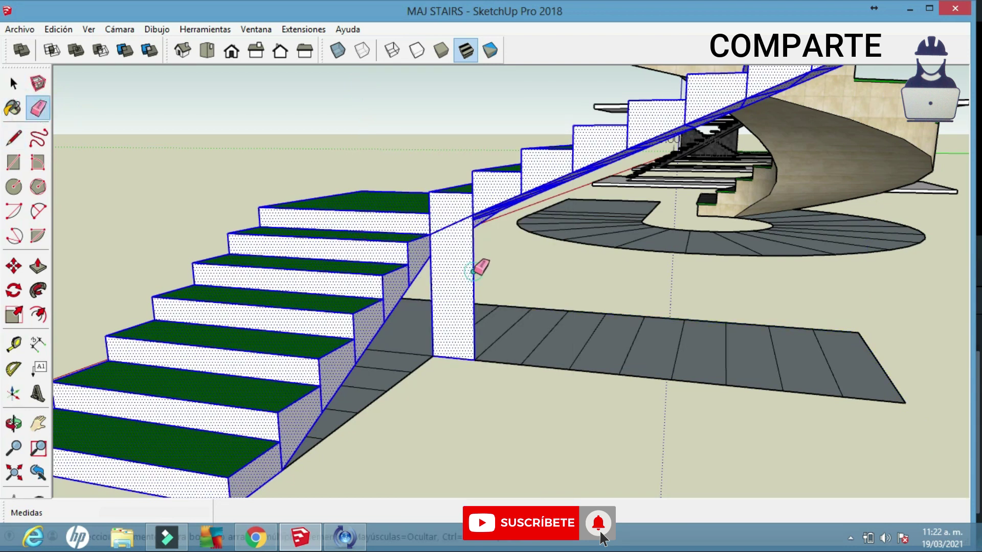
{"action": "left_click", "coordinate": [472, 271]}
Erase the triangulation lines on the underside of the flight beyond the landing.
{"action": "middle_click_drag", "start_coordinate": [429, 271], "coordinate": [478, 349]}
{"action": "scroll", "coordinate": [415, 251], "scroll_direction": "up", "scroll_amount": 6}
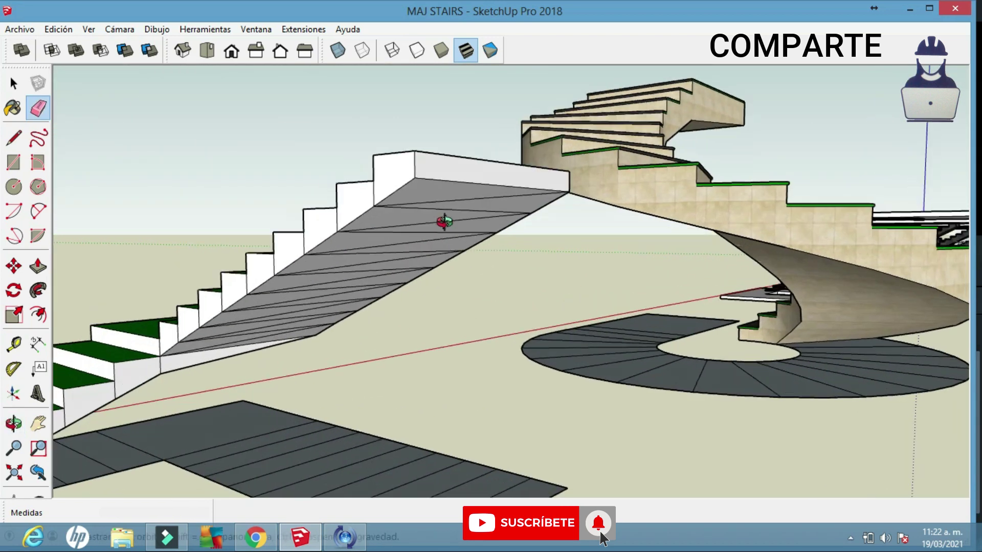
{"action": "middle_click_drag", "start_coordinate": [444, 222], "coordinate": [471, 147]}
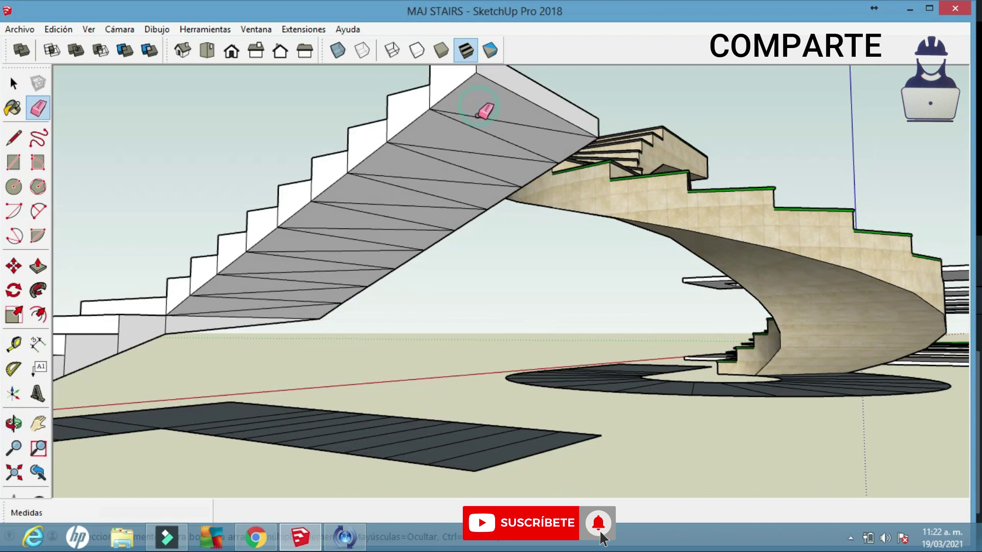
{"action": "mouse_move", "coordinate": [482, 122]}
{"action": "left_mouse_down"}
{"action": "mouse_move", "coordinate": [406, 197]}
{"action": "mouse_move", "coordinate": [432, 143]}
{"action": "mouse_move", "coordinate": [439, 165]}
{"action": "left_mouse_up"}
{"action": "left_click_drag", "start_coordinate": [379, 214], "coordinate": [450, 213]}
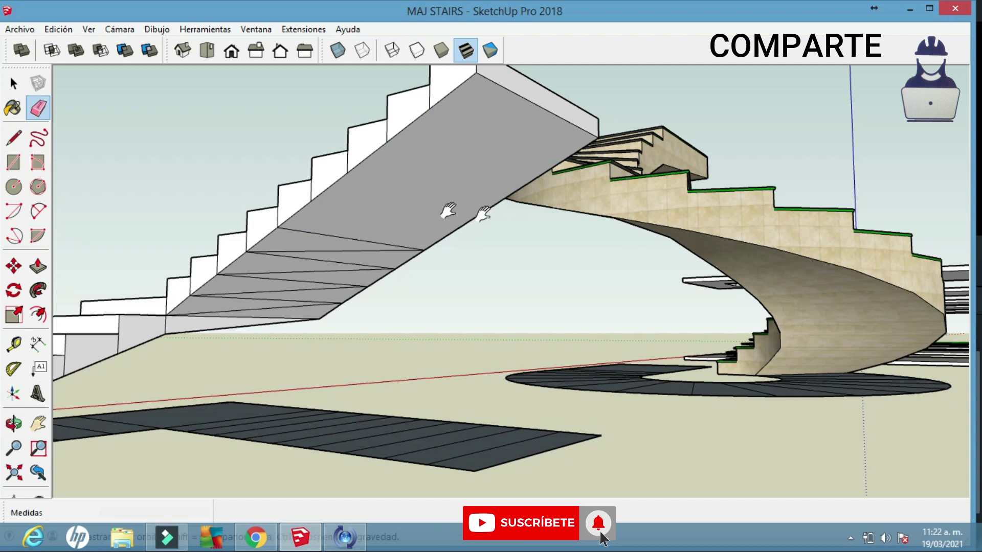
{"action": "middle_click_drag", "start_coordinate": [450, 214], "coordinate": [487, 244]}
{"action": "left_click_drag", "start_coordinate": [393, 301], "coordinate": [401, 280]}
{"action": "middle_click_drag", "start_coordinate": [401, 280], "coordinate": [525, 199]}
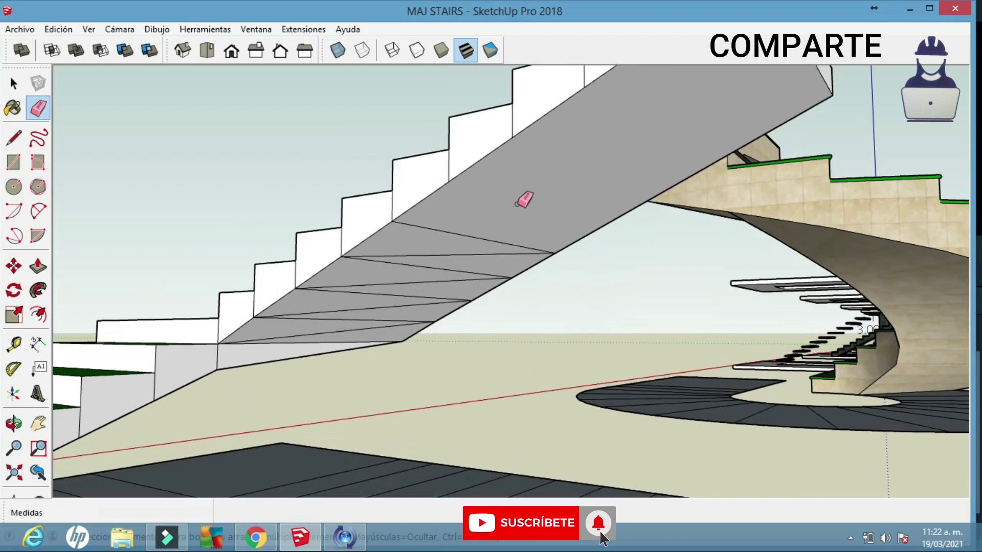
{"action": "left_click_drag", "start_coordinate": [431, 239], "coordinate": [461, 221]}
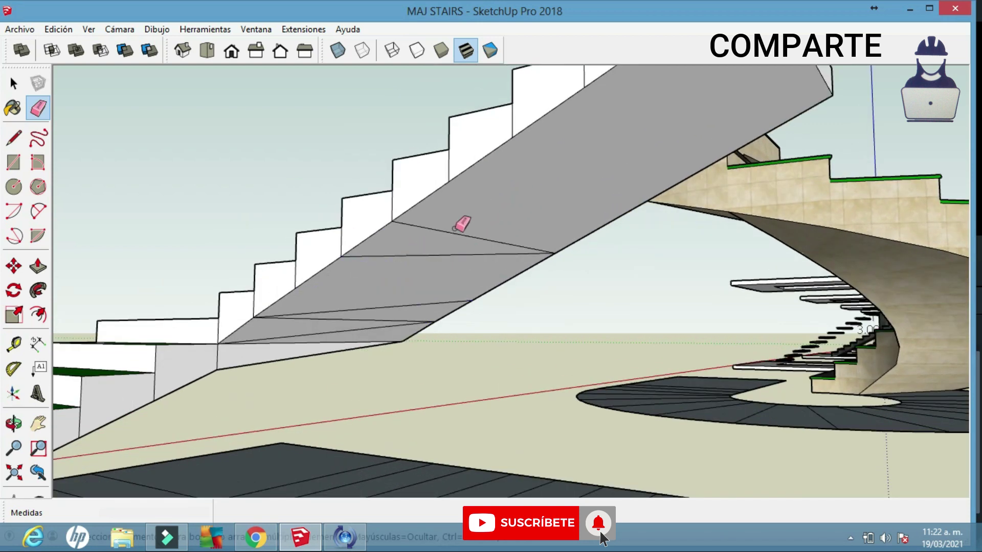
Erase the triangulation lines on the underside of the lower flight, down to its foot.
{"action": "middle_click_drag", "start_coordinate": [460, 222], "coordinate": [903, 460]}
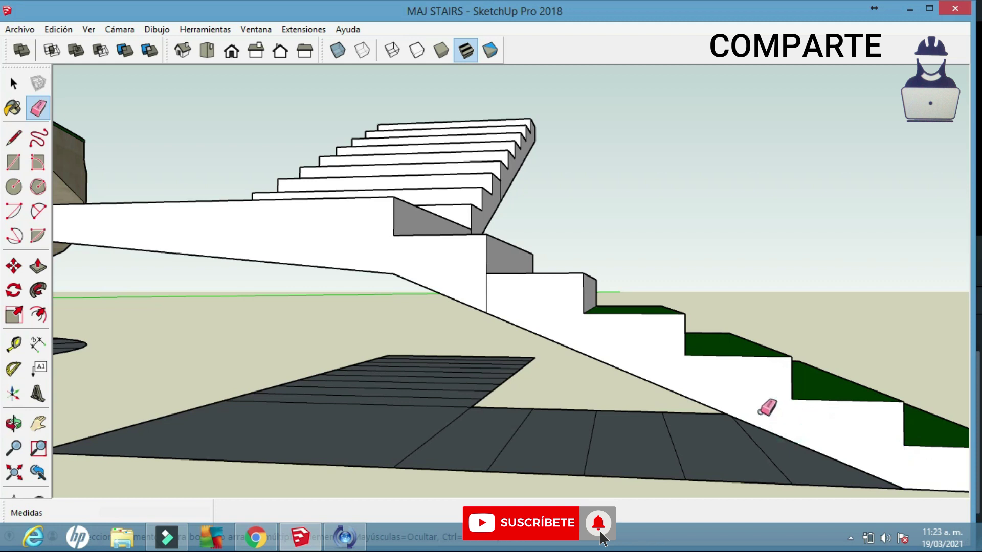
{"action": "scroll", "coordinate": [765, 408], "scroll_direction": "down", "scroll_amount": 2}
{"action": "scroll", "coordinate": [434, 329], "scroll_direction": "down", "scroll_amount": 2}
{"action": "middle_click_drag", "start_coordinate": [435, 329], "coordinate": [640, 283]}
{"action": "scroll", "coordinate": [639, 281], "scroll_direction": "up", "scroll_amount": 3}
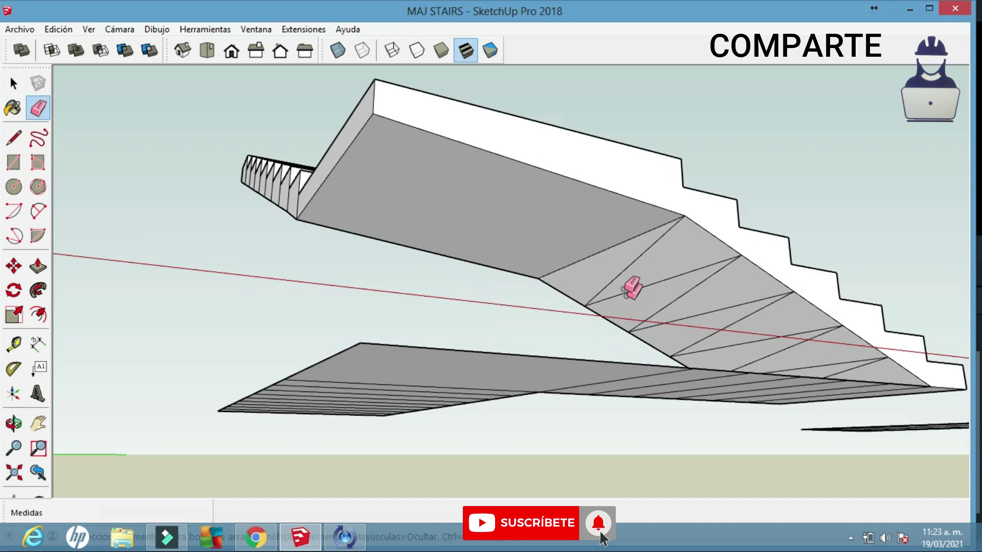
{"action": "mouse_move", "coordinate": [728, 320]}
{"action": "left_mouse_down"}
{"action": "mouse_move", "coordinate": [820, 358]}
{"action": "mouse_move", "coordinate": [807, 357]}
{"action": "left_mouse_up"}
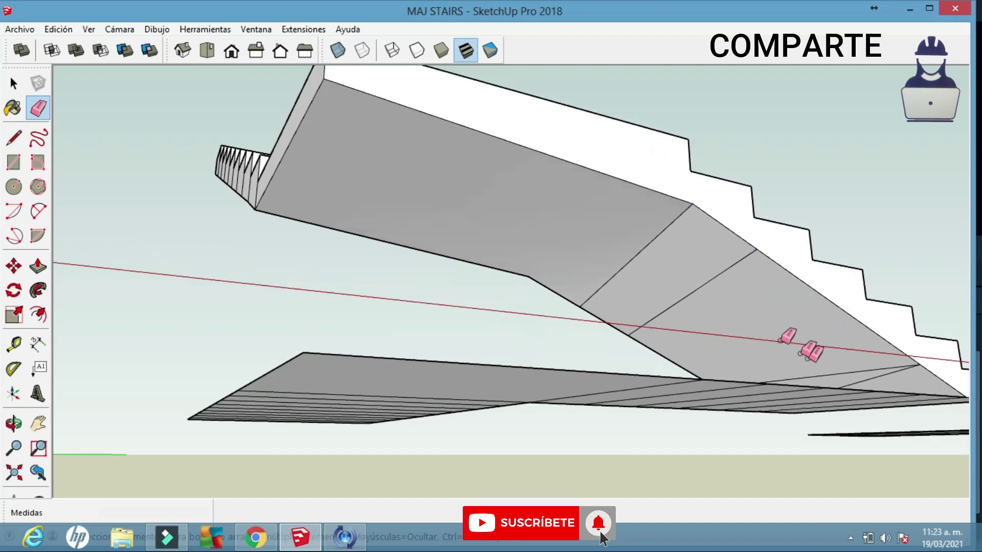
{"action": "left_click_drag", "start_coordinate": [679, 258], "coordinate": [781, 348]}
{"action": "scroll", "coordinate": [710, 331], "scroll_direction": "up", "scroll_amount": 5}
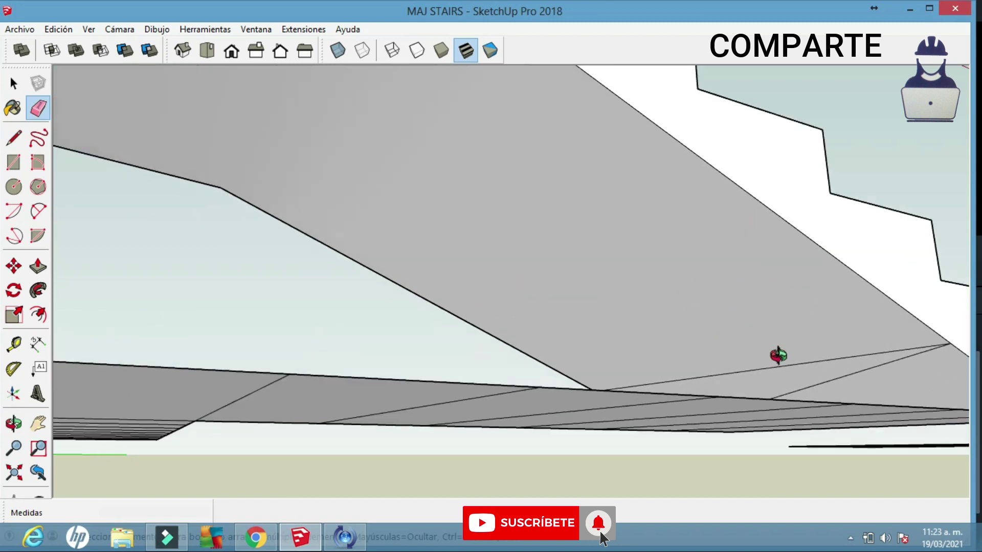
{"action": "mouse_move", "coordinate": [839, 373]}
{"action": "left_mouse_down"}
{"action": "mouse_move", "coordinate": [852, 385]}
{"action": "mouse_move", "coordinate": [814, 378]}
{"action": "left_mouse_up"}
Paint the landing and the treads of the upper flight with the material Azulejo de pizarra clara.
{"action": "mouse_move", "coordinate": [815, 377]}
{"action": "middle_mouse_down"}
{"action": "mouse_move", "coordinate": [559, 331]}
{"action": "mouse_move", "coordinate": [579, 348]}
{"action": "mouse_move", "coordinate": [267, 428]}
{"action": "mouse_move", "coordinate": [467, 377]}
{"action": "mouse_move", "coordinate": [212, 361]}
{"action": "mouse_move", "coordinate": [431, 343]}
{"action": "mouse_move", "coordinate": [657, 346]}
{"action": "mouse_move", "coordinate": [782, 366]}
{"action": "mouse_move", "coordinate": [588, 376]}
{"action": "mouse_move", "coordinate": [486, 368]}
{"action": "mouse_move", "coordinate": [532, 333]}
{"action": "middle_mouse_up"}
{"action": "scroll", "coordinate": [431, 342], "scroll_direction": "down", "scroll_amount": 5}
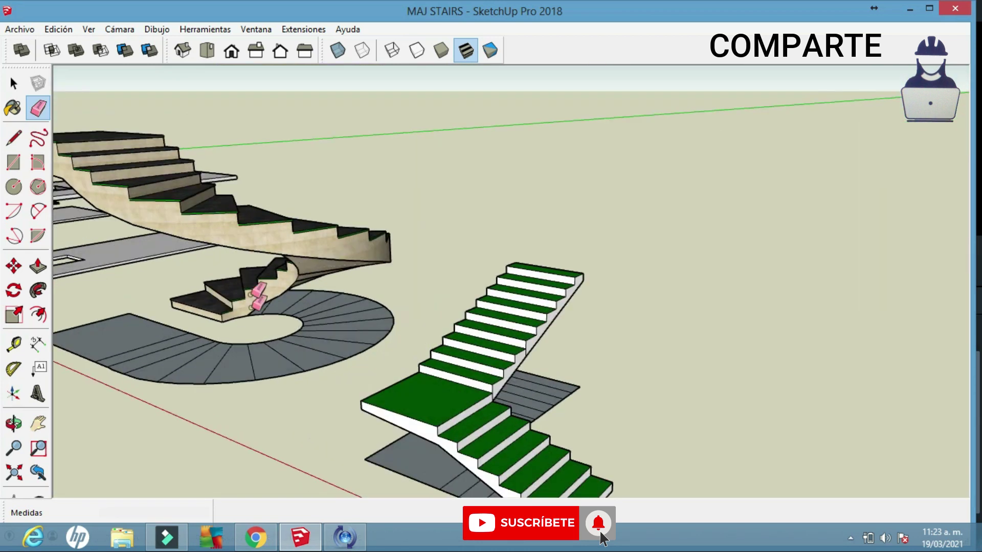
{"action": "left_click", "coordinate": [14, 107]}
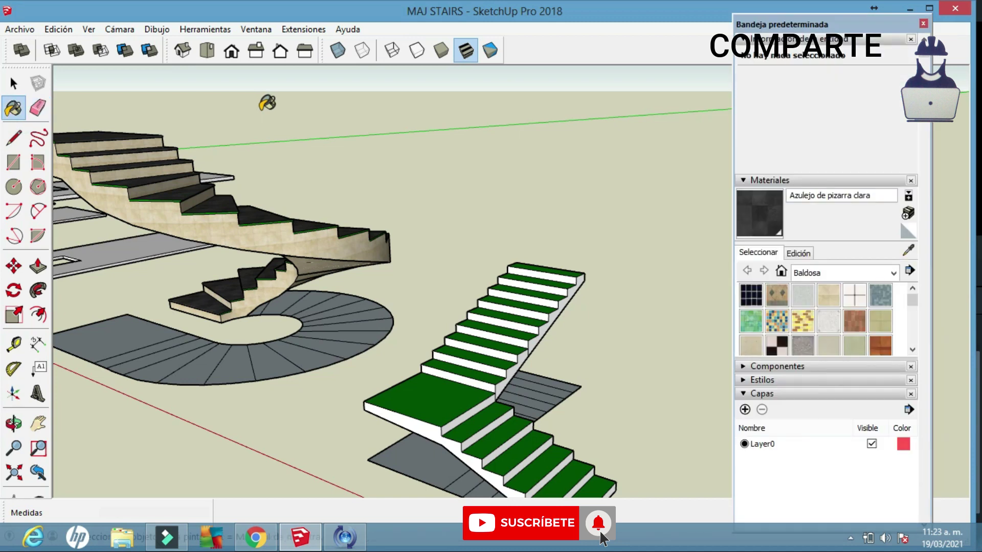
{"action": "scroll", "coordinate": [520, 324], "scroll_direction": "up", "scroll_amount": 3}
{"action": "left_click", "coordinate": [478, 390]}
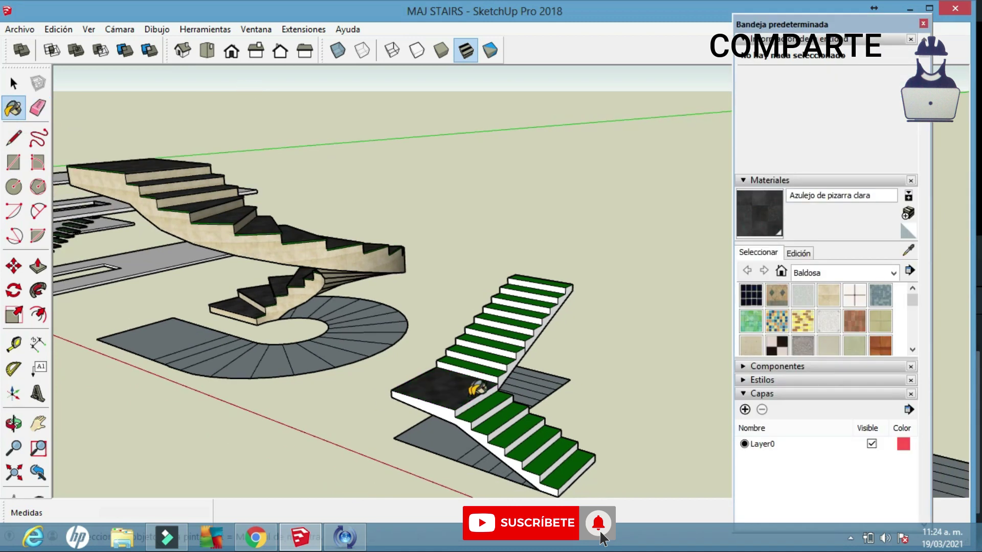
{"action": "scroll", "coordinate": [493, 368], "scroll_direction": "up", "scroll_amount": 5}
{"action": "left_click", "coordinate": [492, 368]}
{"action": "left_click", "coordinate": [524, 309]}
{"action": "left_click", "coordinate": [562, 240]}
{"action": "left_click", "coordinate": [593, 210]}
{"action": "left_click", "coordinate": [606, 182]}
{"action": "left_click", "coordinate": [629, 156]}
{"action": "left_click", "coordinate": [652, 131]}
{"action": "left_click", "coordinate": [673, 103]}
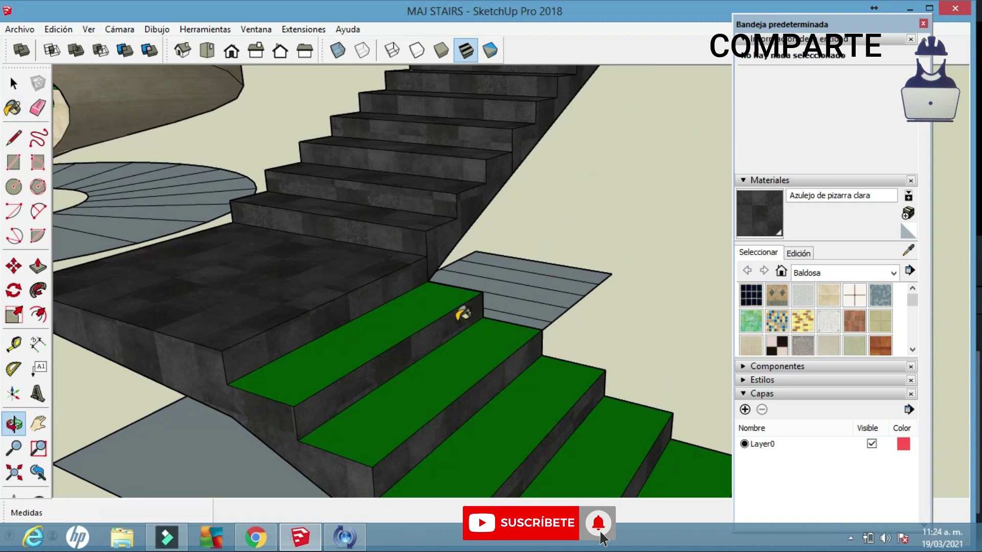
Paint the green treads of the lower flight with Azulejo de pizarra clara, one after another from the landing down.
{"action": "left_click", "coordinate": [488, 373]}
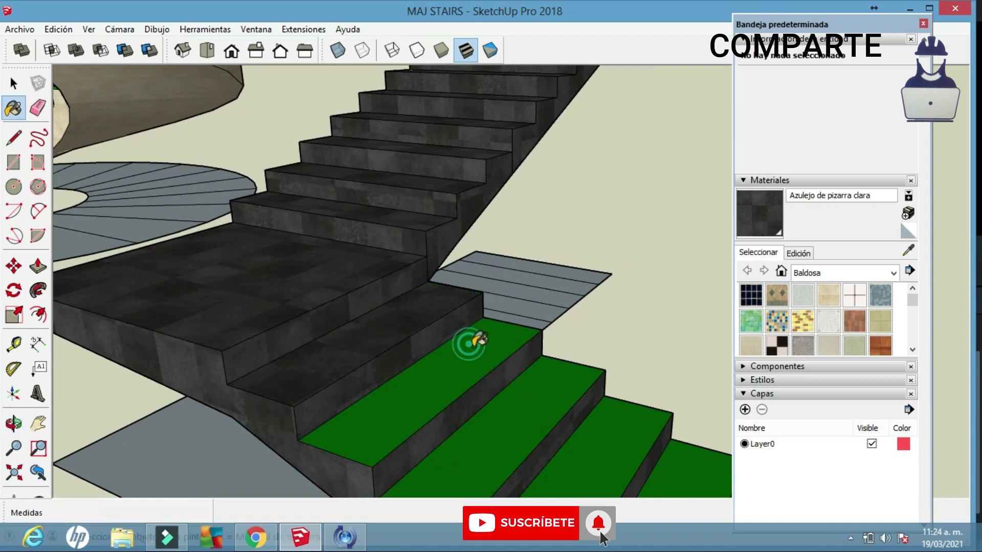
{"action": "left_click", "coordinate": [468, 344]}
{"action": "left_click", "coordinate": [531, 391]}
{"action": "scroll", "coordinate": [557, 409], "scroll_direction": "down", "scroll_amount": 1}
{"action": "left_click", "coordinate": [562, 409]}
{"action": "left_click", "coordinate": [591, 443]}
Paint the upper flight's outer side faces and the landing's edge with Azulejo de cerámica multicolor.
{"action": "left_click", "coordinate": [854, 321]}
{"action": "left_click", "coordinate": [278, 390]}
{"action": "scroll", "coordinate": [286, 384], "scroll_direction": "down", "scroll_amount": 2}
{"action": "mouse_move", "coordinate": [352, 164]}
{"action": "middle_mouse_down"}
{"action": "mouse_move", "coordinate": [355, 325]}
{"action": "mouse_move", "coordinate": [440, 190]}
{"action": "mouse_move", "coordinate": [520, 329]}
{"action": "mouse_move", "coordinate": [478, 281]}
{"action": "mouse_move", "coordinate": [373, 307]}
{"action": "mouse_move", "coordinate": [253, 281]}
{"action": "middle_mouse_up"}
{"action": "key", "text": "e"}
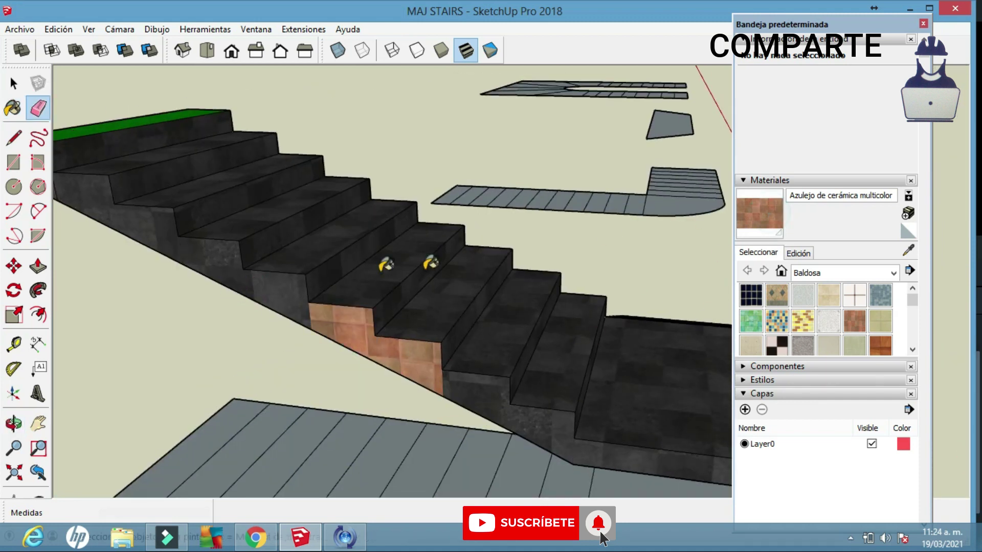
{"action": "left_click", "coordinate": [289, 296]}
{"action": "left_click", "coordinate": [215, 263]}
{"action": "left_click", "coordinate": [148, 230]}
{"action": "left_click", "coordinate": [475, 394]}
{"action": "left_click", "coordinate": [542, 424]}
Sample the dark slate tile from a painted tread and apply it to the remaining green top tread.
{"action": "scroll", "coordinate": [572, 368], "scroll_direction": "down", "scroll_amount": 3}
{"action": "scroll", "coordinate": [772, 314], "scroll_direction": "down", "scroll_amount": 6}
{"action": "left_click", "coordinate": [913, 246]}
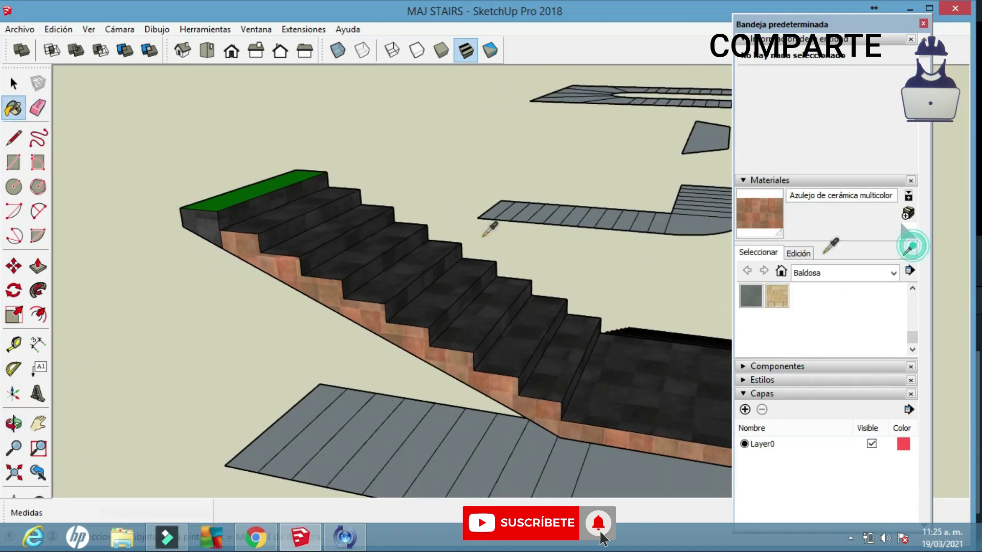
{"action": "left_click", "coordinate": [315, 229]}
{"action": "left_click", "coordinate": [284, 184]}
{"action": "scroll", "coordinate": [287, 185], "scroll_direction": "down", "scroll_amount": 2}
{"action": "middle_click_drag", "start_coordinate": [286, 185], "coordinate": [312, 225]}
{"action": "left_click", "coordinate": [751, 301]}
{"action": "left_click", "coordinate": [240, 191]}
{"action": "middle_click_drag", "start_coordinate": [333, 240], "coordinate": [230, 248]}
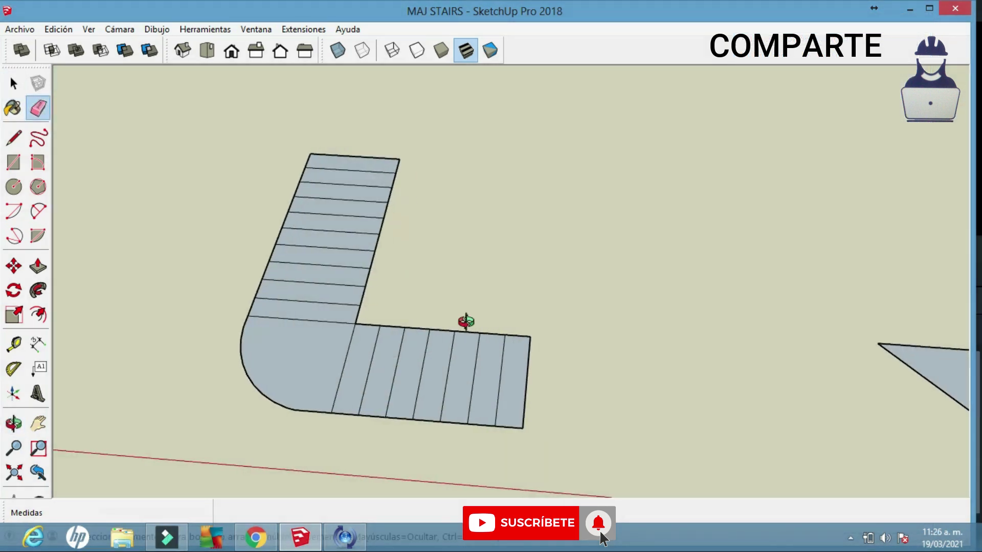
{"action": "middle_click_drag", "start_coordinate": [466, 321], "coordinate": [360, 238]}
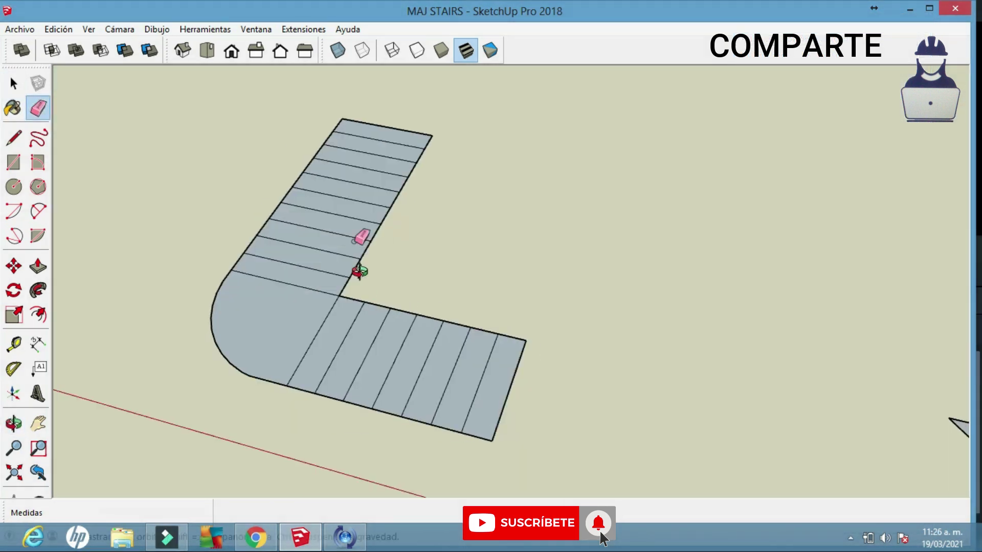
Start a MajStair stair with total height 3, stair number 18, direction UP and Type A.
{"action": "left_click", "coordinate": [311, 32]}
{"action": "left_click", "coordinate": [354, 258]}
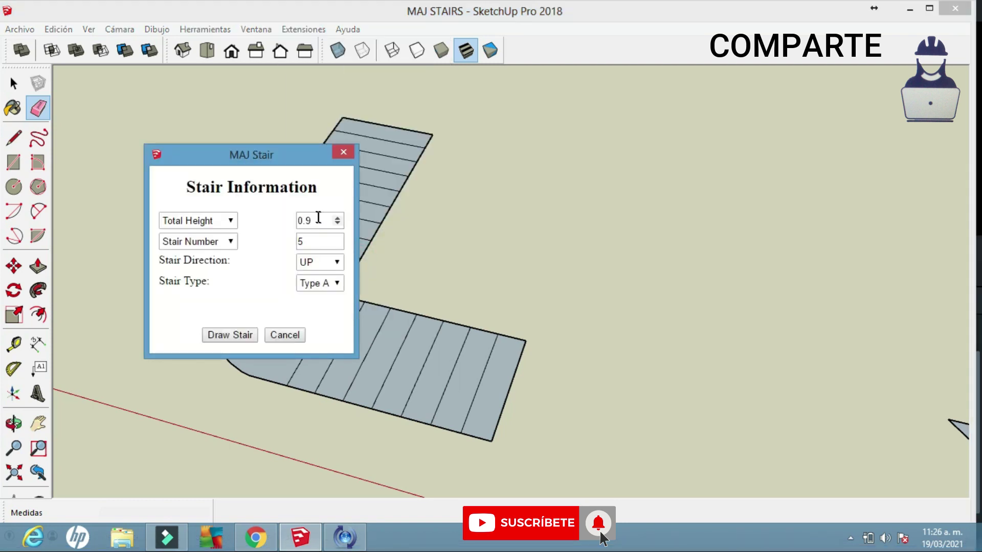
{"action": "left_click", "coordinate": [327, 246]}
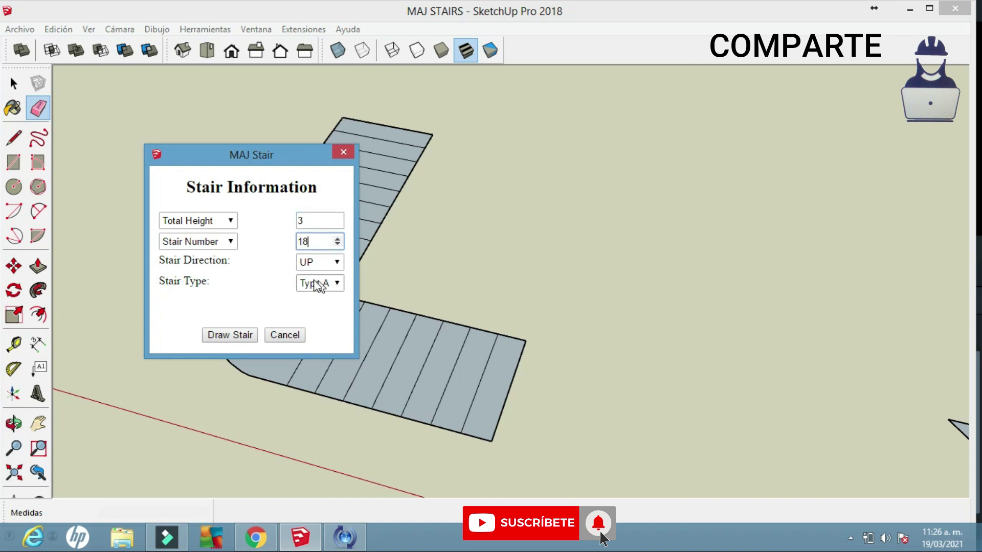
{"action": "left_click", "coordinate": [249, 337]}
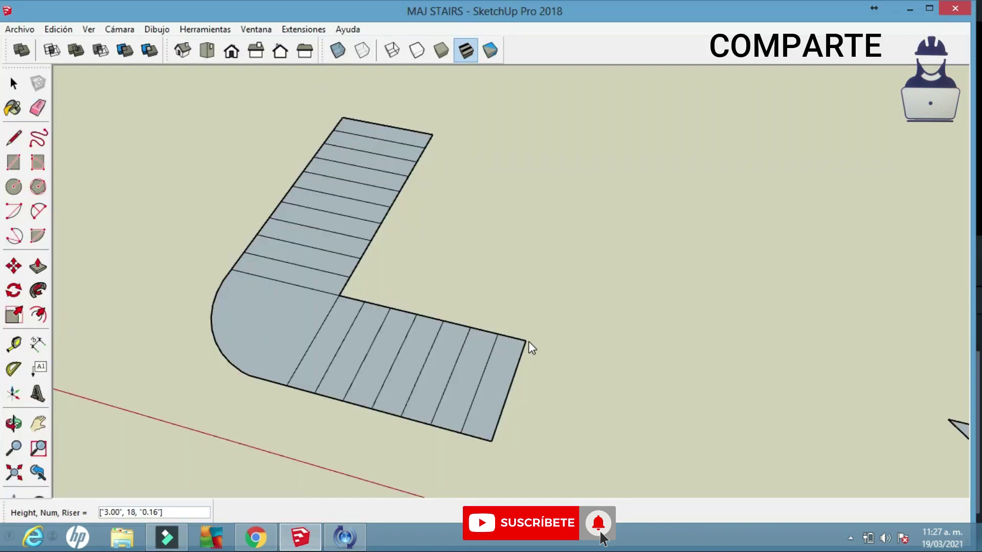
Set the lower flight's end edge as the stair start and mark its outer tread points up to the landing.
{"action": "left_click", "coordinate": [525, 341]}
{"action": "left_click", "coordinate": [494, 442]}
{"action": "left_click", "coordinate": [464, 431]}
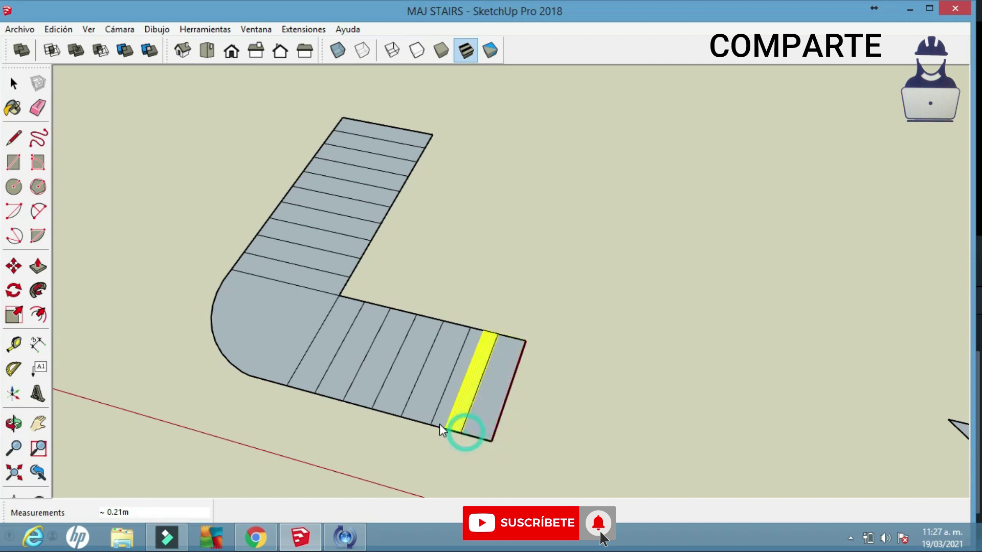
{"action": "left_click", "coordinate": [404, 418]}
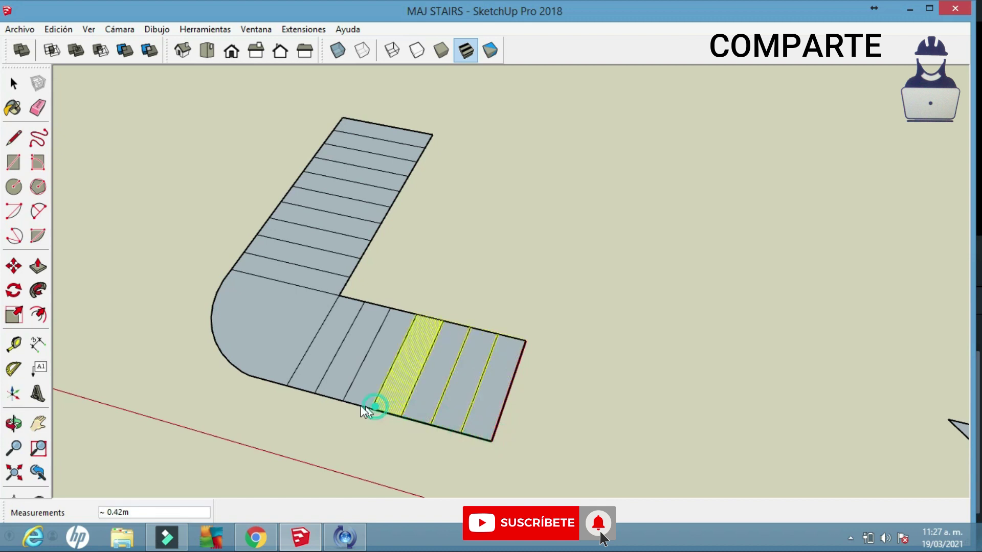
{"action": "left_click", "coordinate": [321, 394]}
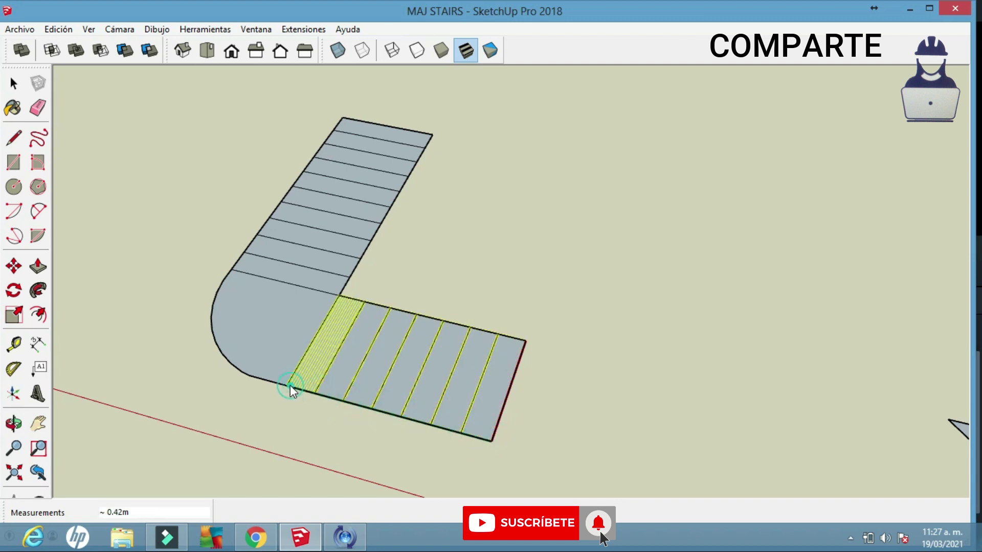
Trace the landing's curved outer edge point by point up to the first tread line of the upper flight.
{"action": "middle_click_drag", "start_coordinate": [302, 379], "coordinate": [389, 402]}
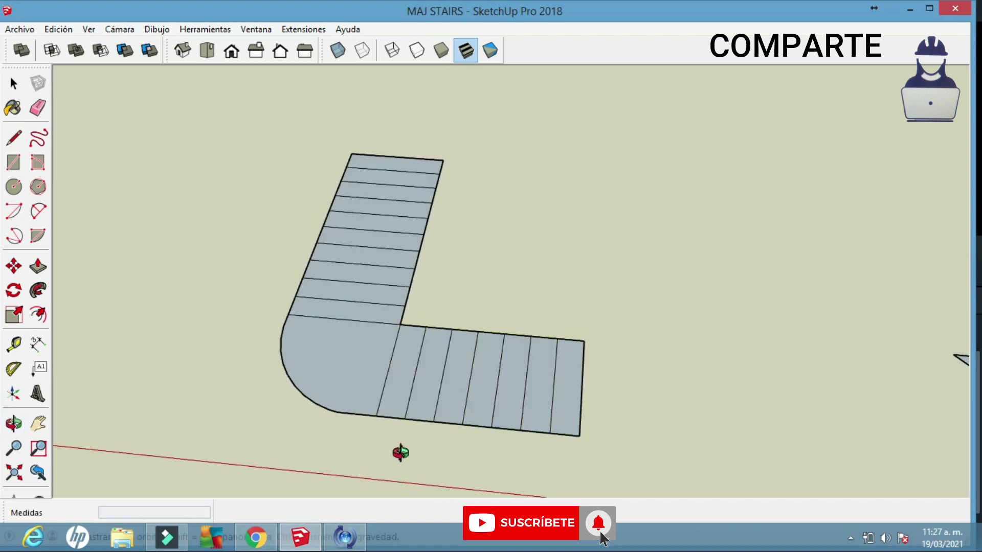
{"action": "mouse_move", "coordinate": [423, 356]}
{"action": "middle_mouse_down"}
{"action": "mouse_move", "coordinate": [428, 344]}
{"action": "mouse_move", "coordinate": [407, 361]}
{"action": "middle_mouse_up"}
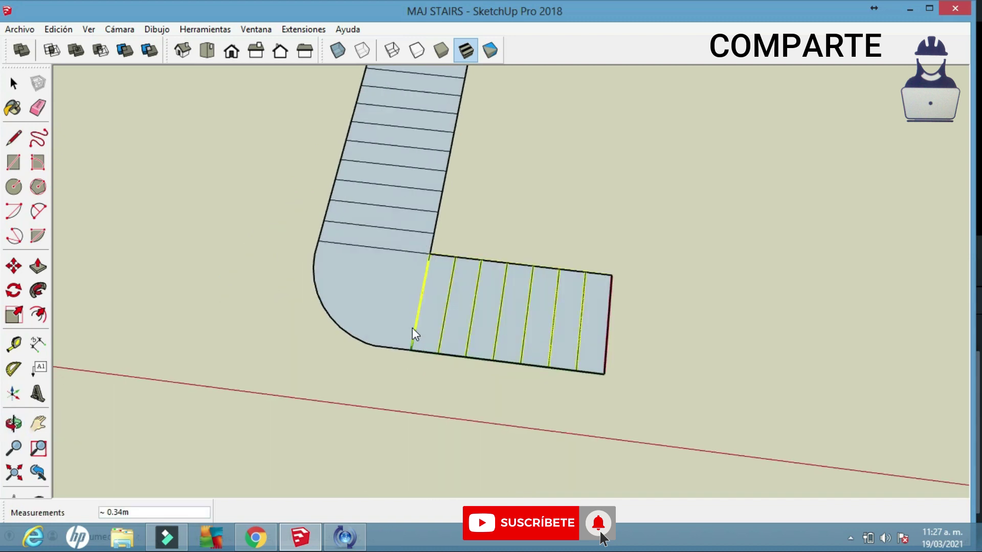
{"action": "scroll", "coordinate": [412, 330], "scroll_direction": "up", "scroll_amount": 5}
{"action": "scroll", "coordinate": [425, 376], "scroll_direction": "up", "scroll_amount": 2}
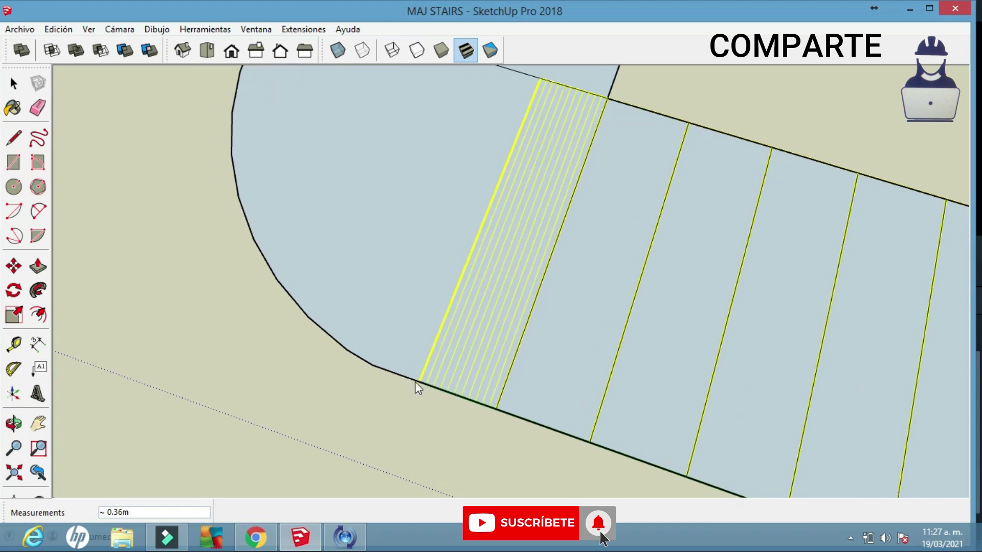
{"action": "middle_click_drag", "start_coordinate": [367, 369], "coordinate": [374, 389]}
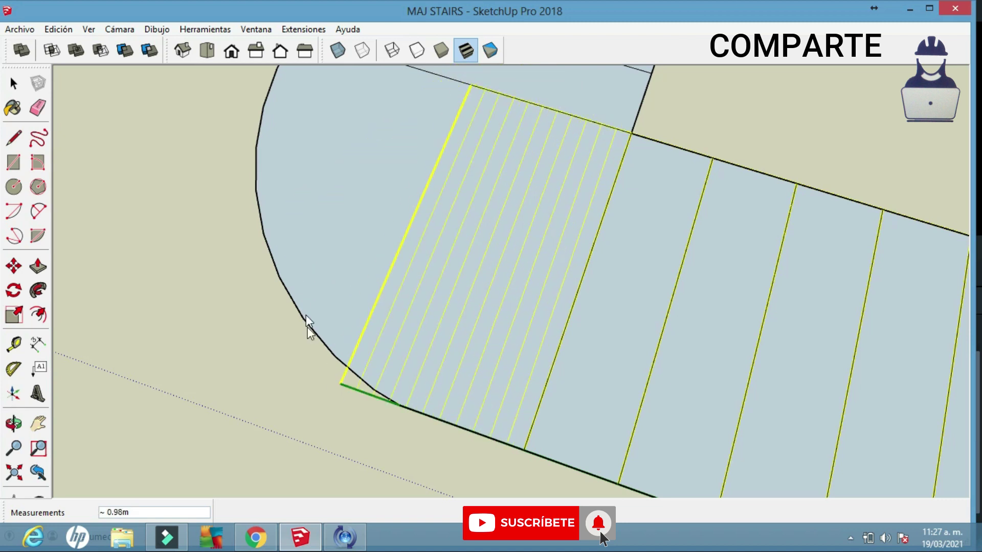
{"action": "middle_click_drag", "start_coordinate": [339, 315], "coordinate": [372, 354]}
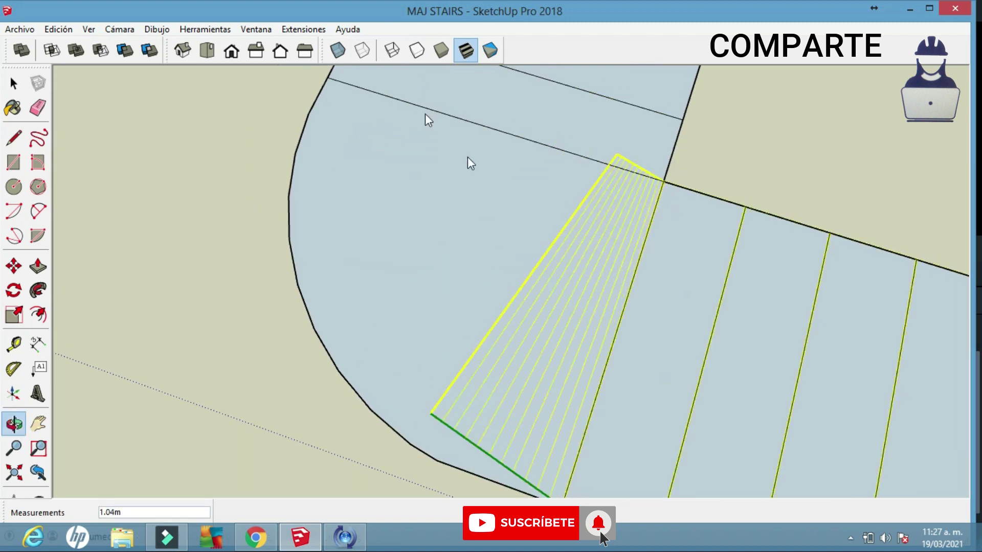
{"action": "middle_click_drag", "start_coordinate": [508, 377], "coordinate": [404, 360]}
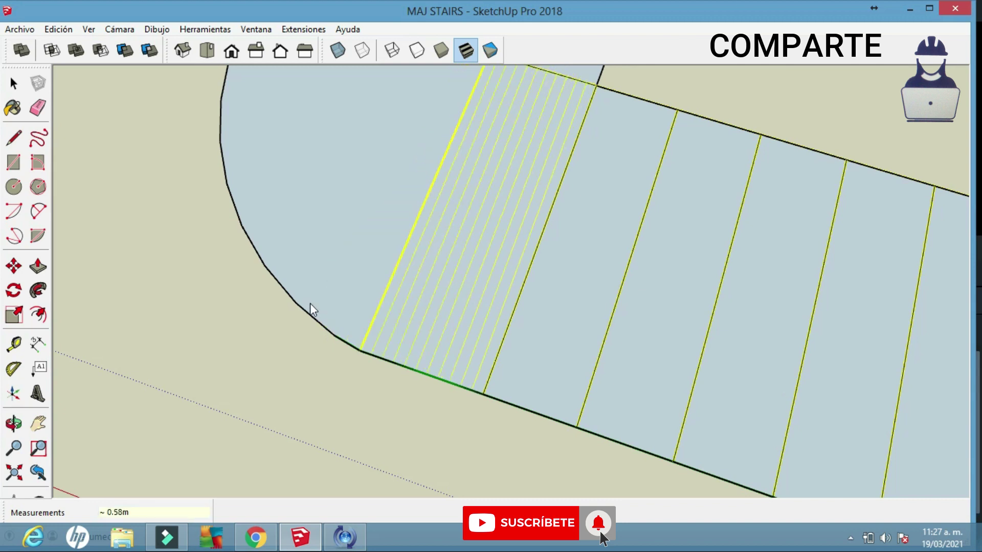
{"action": "middle_click_drag", "start_coordinate": [290, 307], "coordinate": [324, 367]}
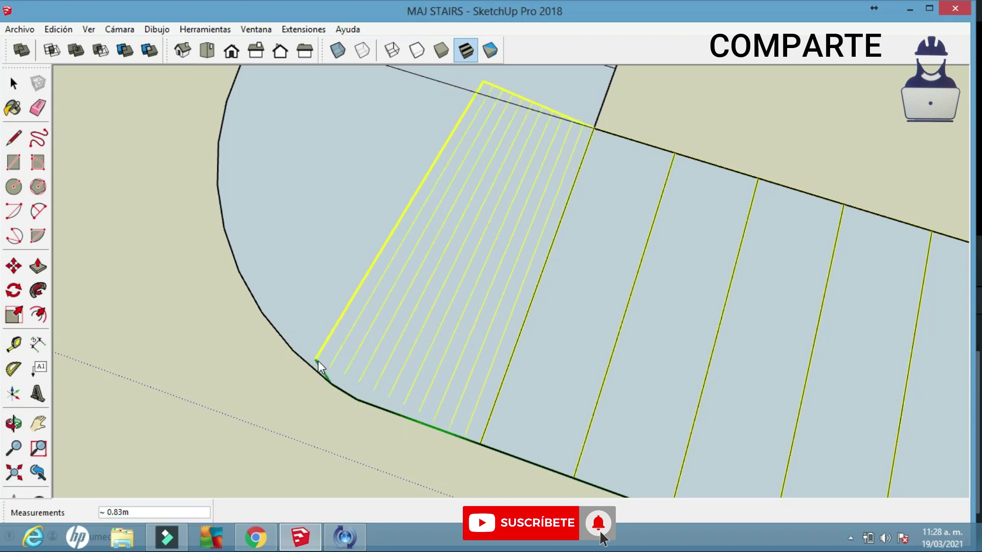
{"action": "scroll", "coordinate": [318, 367], "scroll_direction": "up", "scroll_amount": 2}
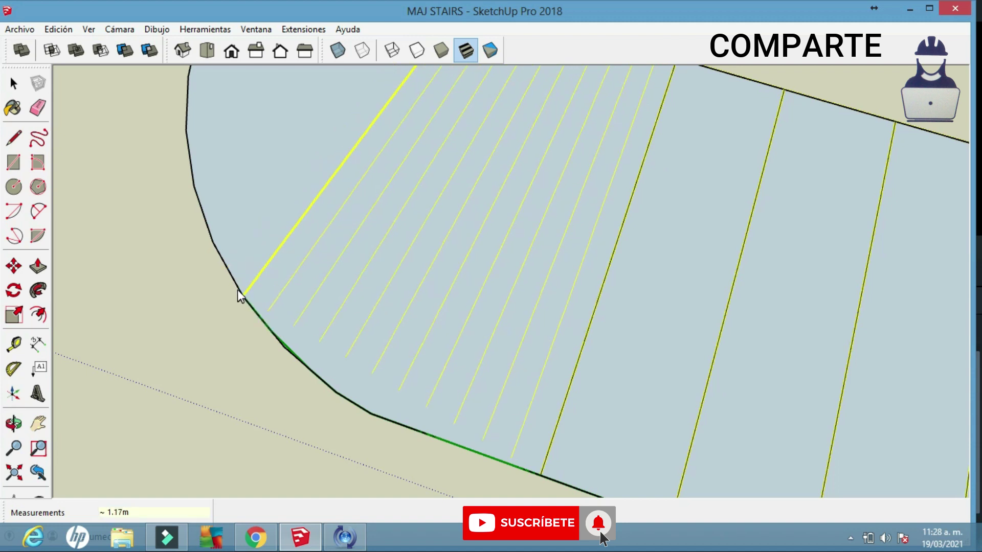
{"action": "left_click", "coordinate": [195, 186]}
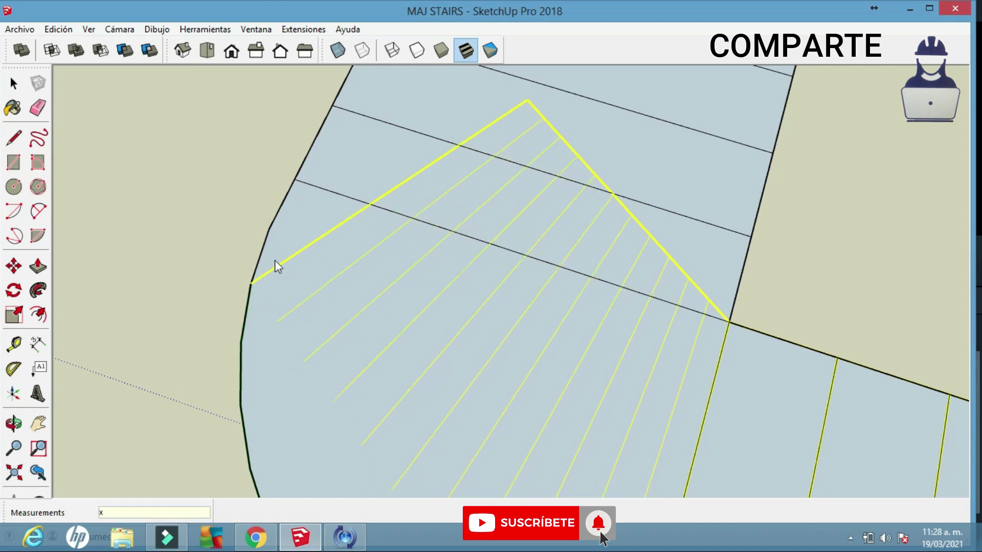
{"action": "left_click", "coordinate": [296, 180]}
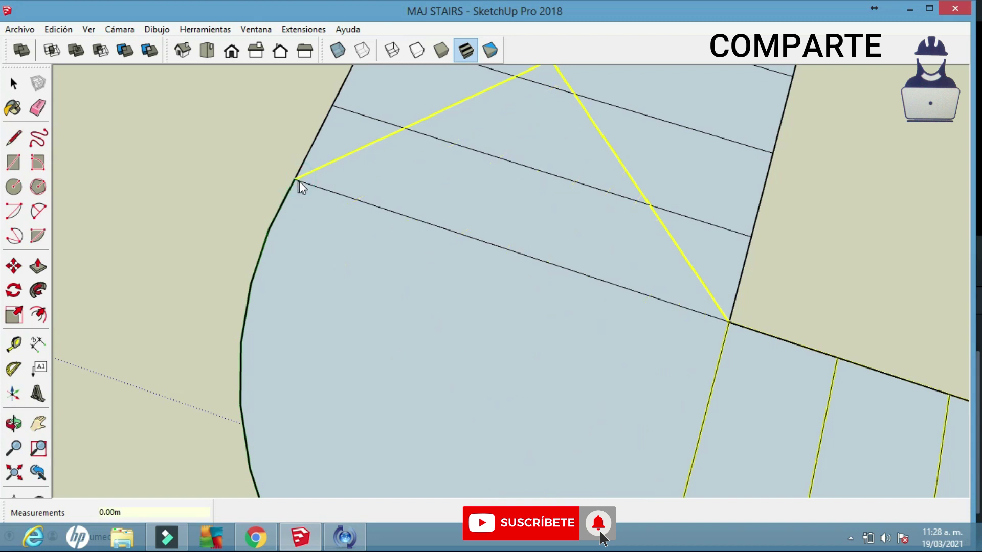
Mark the tread points along the outer side of the upper flight.
{"action": "scroll", "coordinate": [332, 191], "scroll_direction": "down", "scroll_amount": 1}
{"action": "scroll", "coordinate": [639, 307], "scroll_direction": "down", "scroll_amount": 2}
{"action": "key", "text": "Escape"}
{"action": "middle_click_drag", "start_coordinate": [411, 71], "coordinate": [423, 262], "text": "shift"}
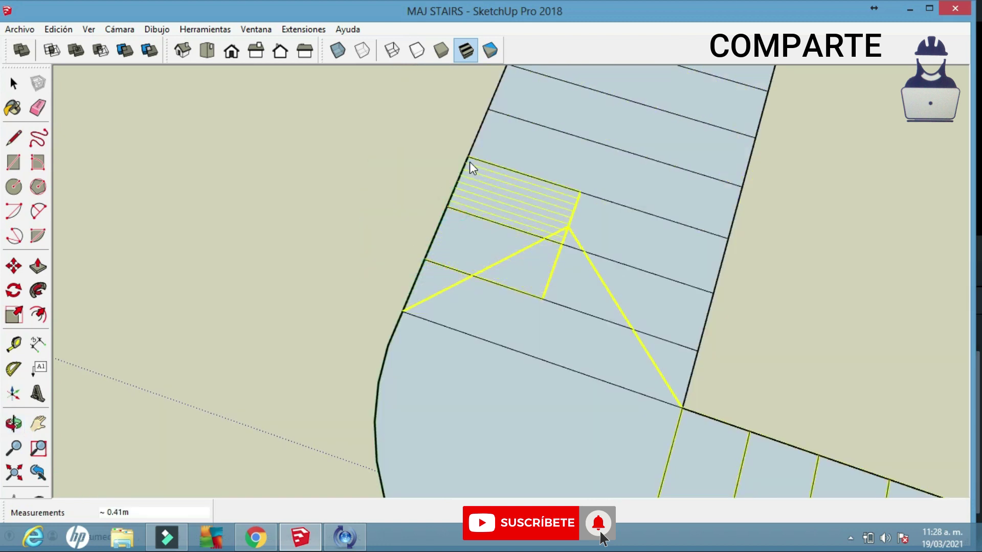
{"action": "middle_click_drag", "start_coordinate": [487, 164], "coordinate": [699, 303], "text": "shift"}
Mark the inner side's tread points from the lower flight through the corner to the upper flight's far end, generating the stair.
{"action": "scroll", "coordinate": [709, 338], "scroll_direction": "down", "scroll_amount": 2}
{"action": "middle_click_drag", "start_coordinate": [709, 338], "coordinate": [677, 319], "text": "shift"}
{"action": "scroll", "coordinate": [699, 318], "scroll_direction": "up", "scroll_amount": 2}
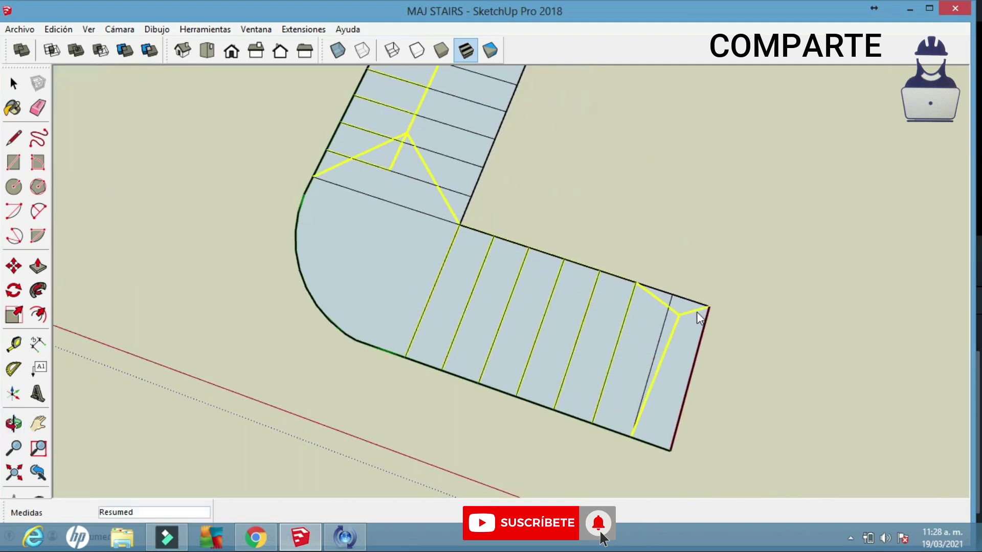
{"action": "left_click", "coordinate": [460, 228]}
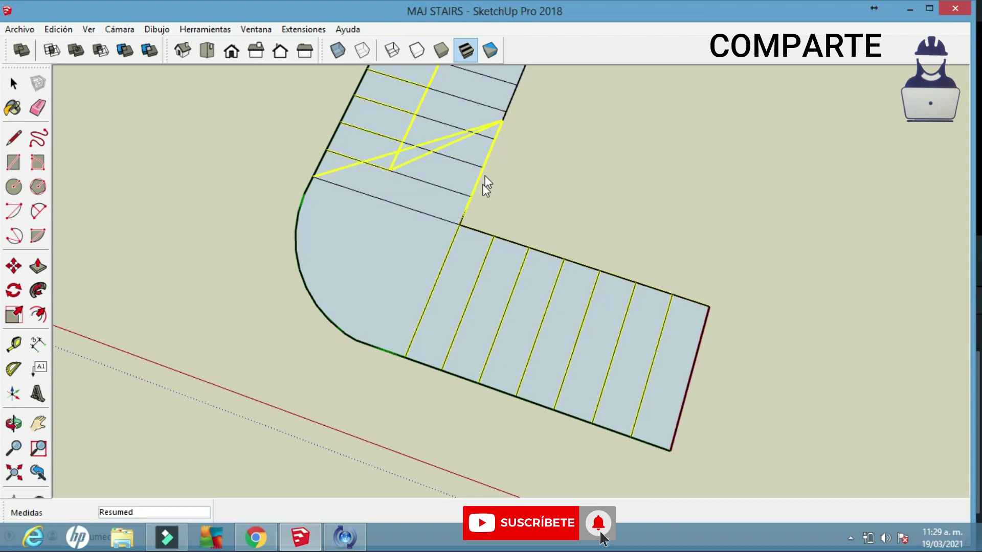
{"action": "left_click", "coordinate": [460, 221]}
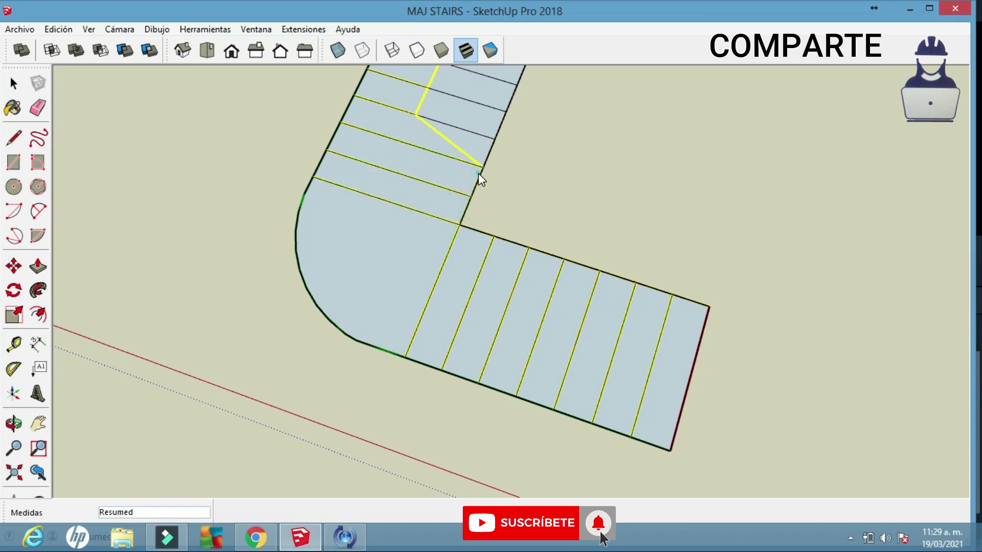
{"action": "middle_click_drag", "start_coordinate": [488, 140], "coordinate": [473, 272], "text": "shift"}
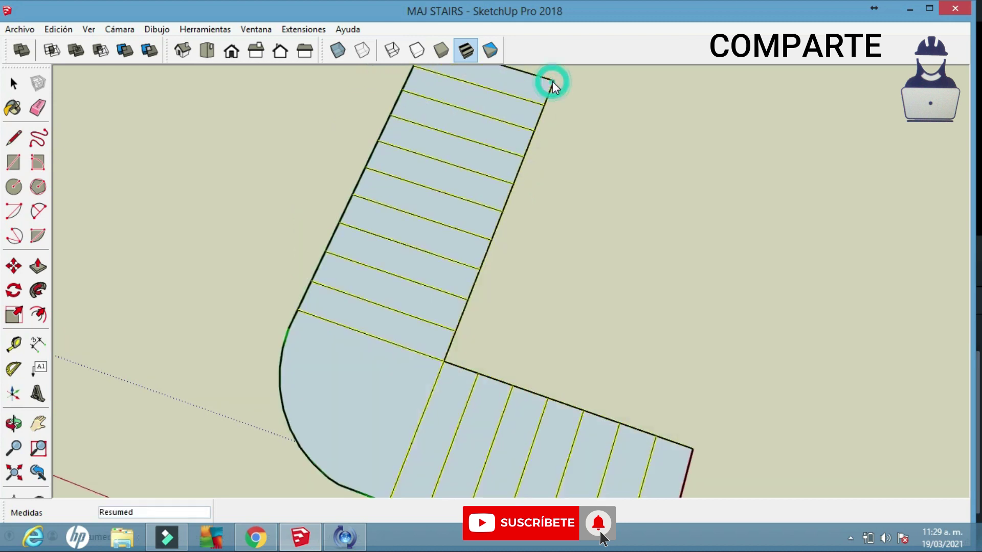
{"action": "left_click", "coordinate": [553, 81]}
Explode the generated stair group and clear the selection.
{"action": "scroll", "coordinate": [615, 354], "scroll_direction": "down", "scroll_amount": 3}
{"action": "middle_click_drag", "start_coordinate": [342, 281], "coordinate": [341, 281]}
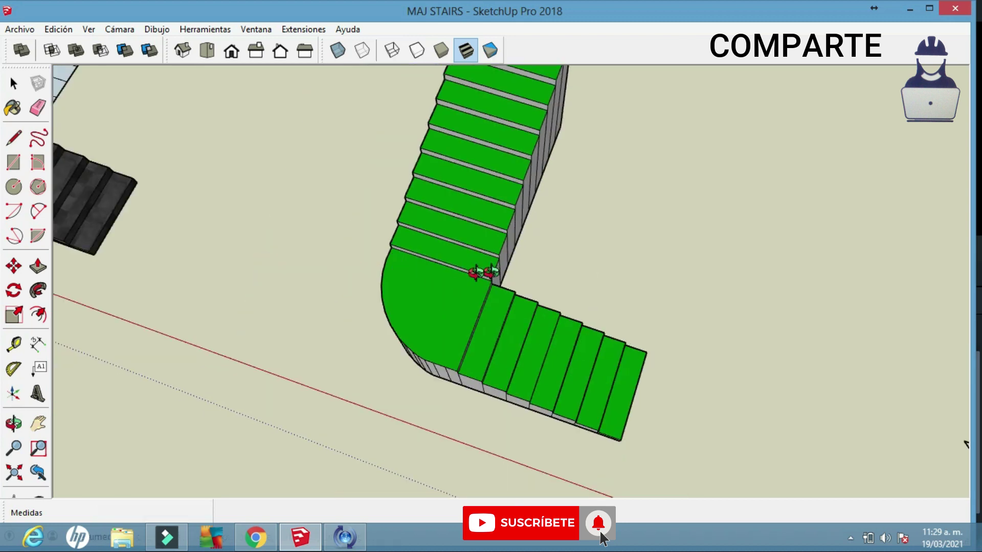
{"action": "middle_click_drag", "start_coordinate": [398, 243], "coordinate": [242, 185]}
{"action": "scroll", "coordinate": [508, 264], "scroll_direction": "up", "scroll_amount": 2}
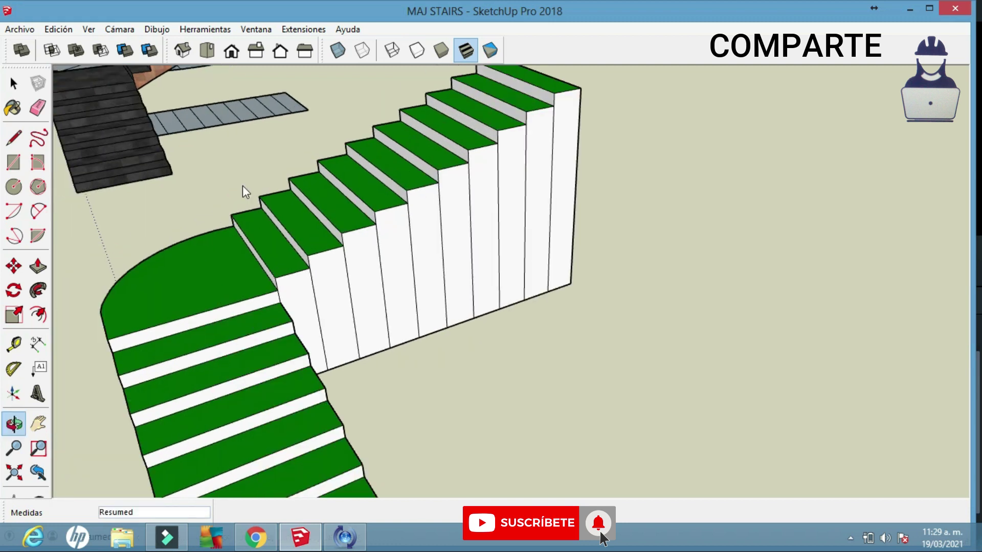
{"action": "left_click", "coordinate": [37, 107]}
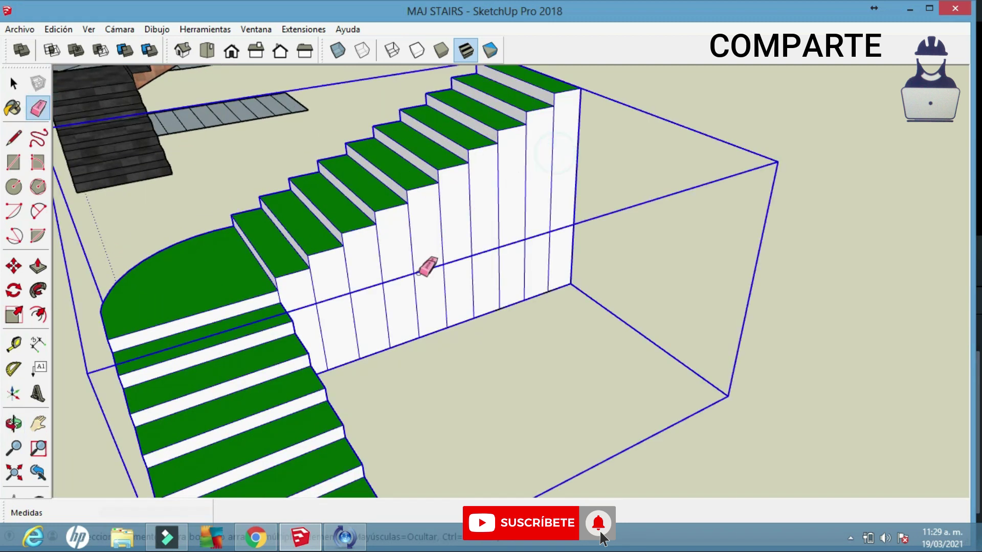
{"action": "right_click", "coordinate": [404, 205]}
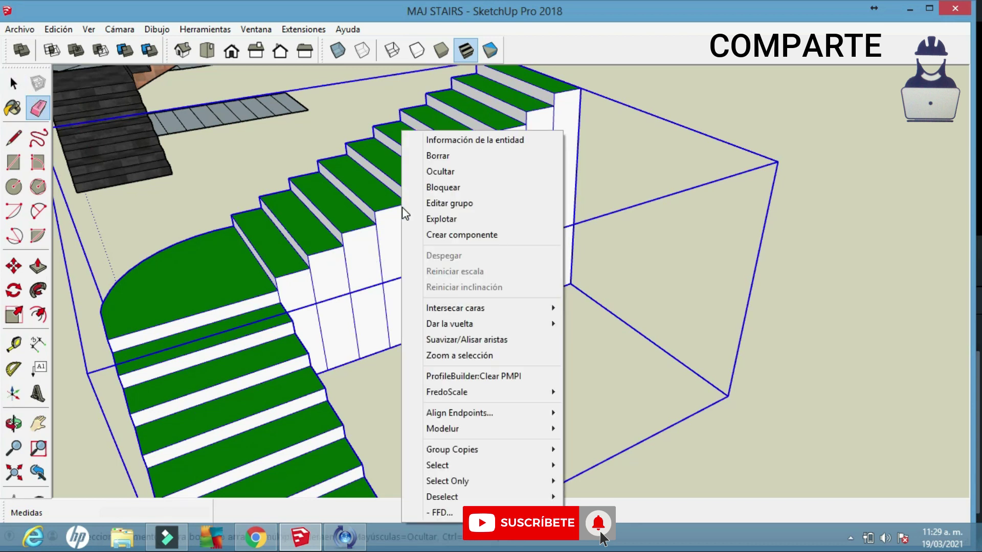
{"action": "left_click", "coordinate": [455, 219]}
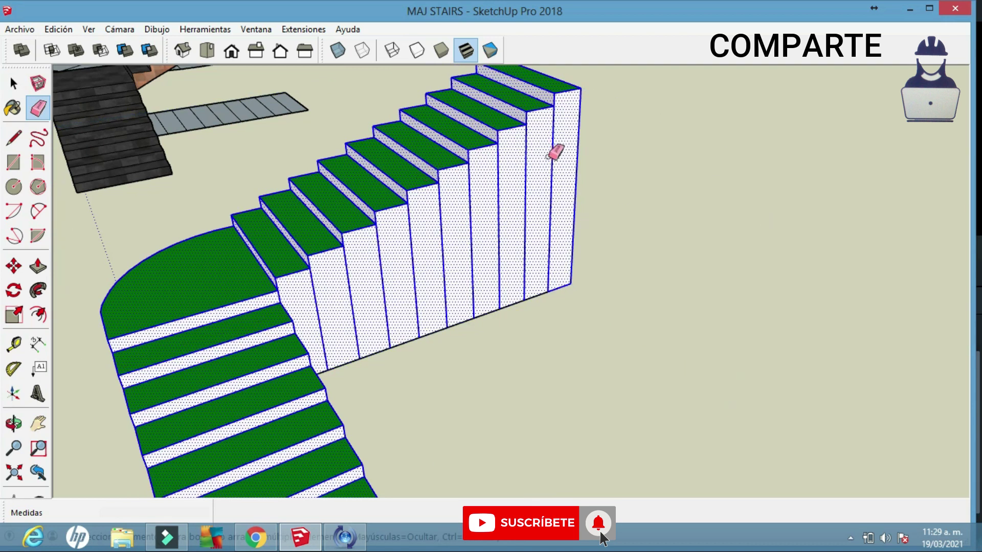
{"action": "left_click", "coordinate": [14, 84]}
{"action": "left_click", "coordinate": [631, 179]}
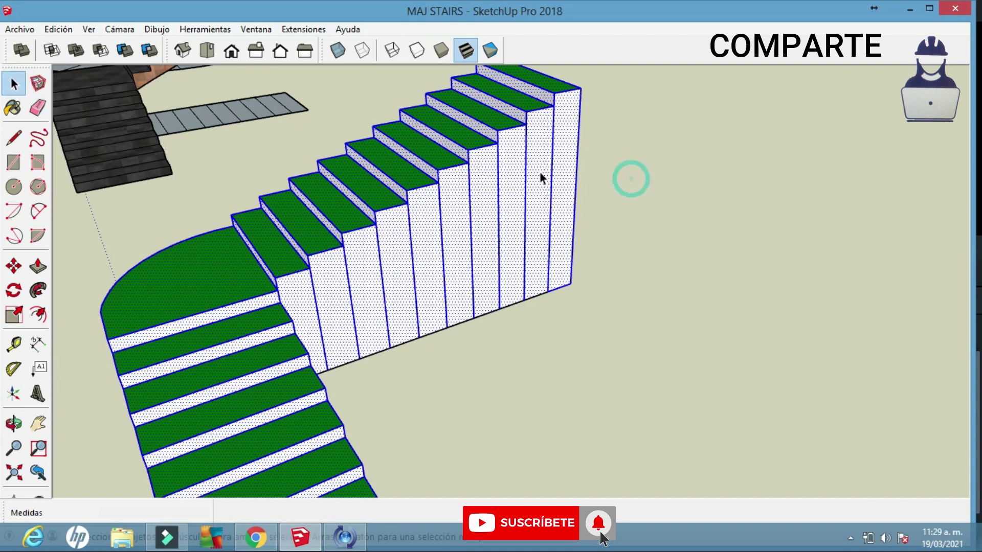
Erase the vertical dividing lines from the side walls of the stair.
{"action": "left_click", "coordinate": [33, 110]}
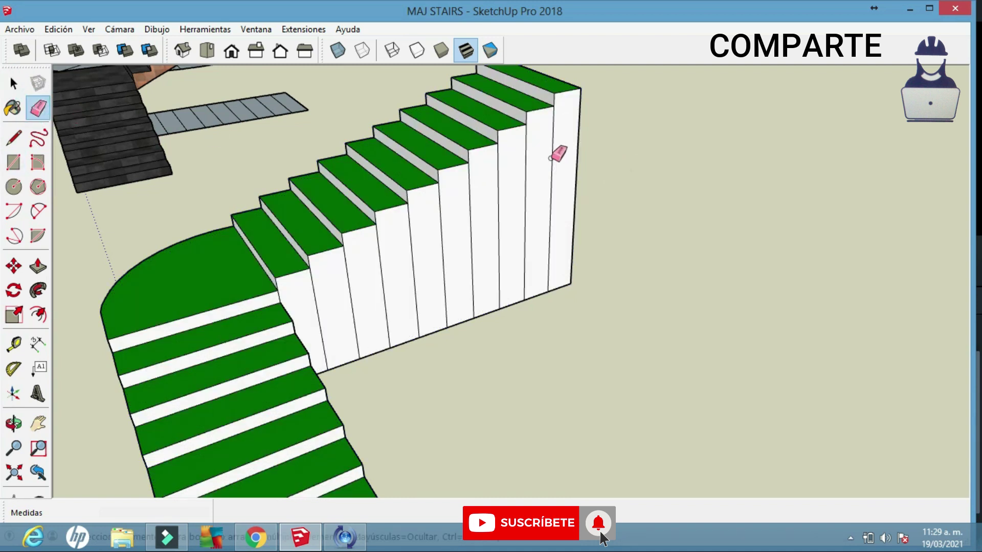
{"action": "left_click_drag", "start_coordinate": [508, 187], "coordinate": [365, 287]}
{"action": "left_click_drag", "start_coordinate": [451, 243], "coordinate": [406, 258]}
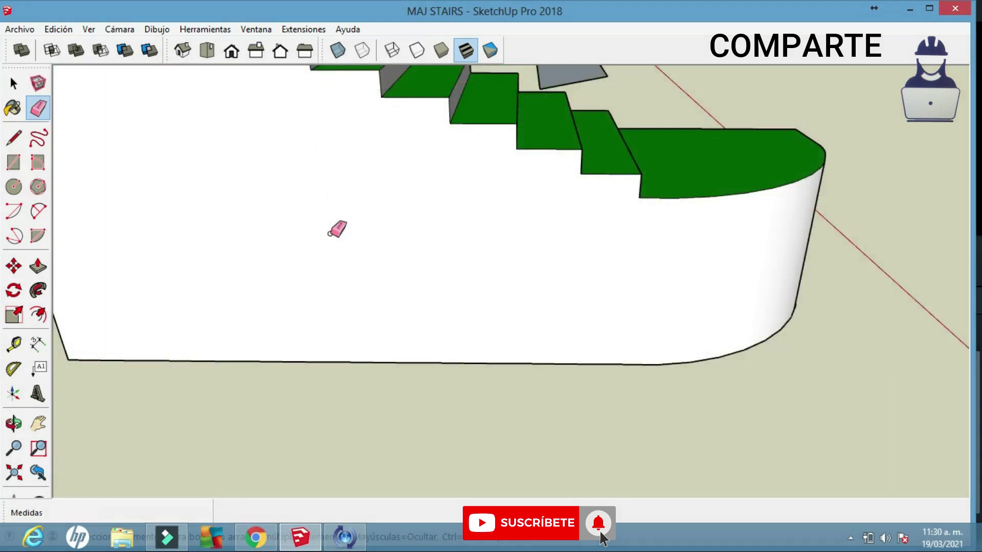
Paint the upper flight's inner side and the lower flight's outer side with Tejado de pizarra marrón claro.
{"action": "mouse_move", "coordinate": [336, 226]}
{"action": "middle_mouse_down"}
{"action": "mouse_move", "coordinate": [421, 248]}
{"action": "mouse_move", "coordinate": [351, 278]}
{"action": "mouse_move", "coordinate": [742, 284]}
{"action": "mouse_move", "coordinate": [406, 289]}
{"action": "mouse_move", "coordinate": [153, 228]}
{"action": "mouse_move", "coordinate": [569, 372]}
{"action": "middle_mouse_up"}
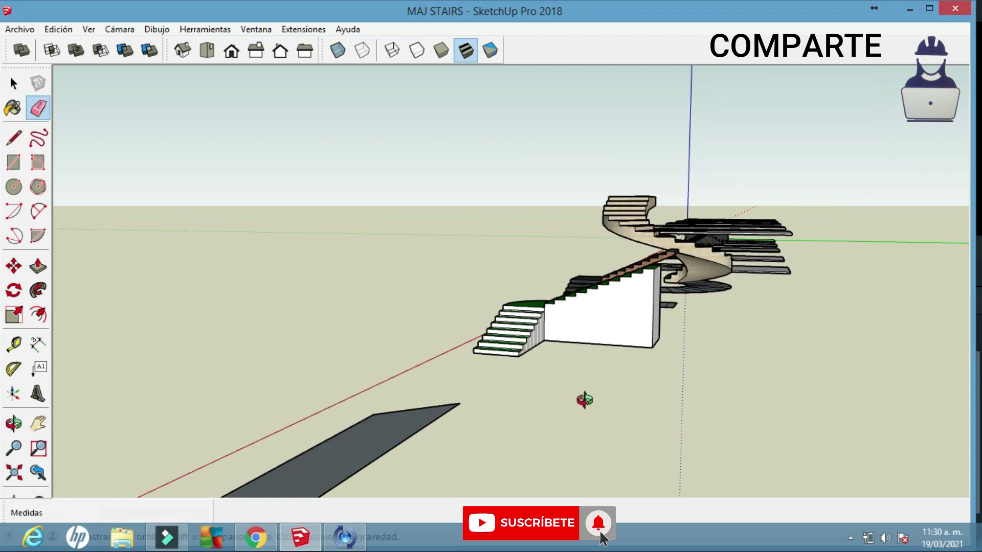
{"action": "mouse_move", "coordinate": [585, 400]}
{"action": "middle_mouse_down"}
{"action": "mouse_move", "coordinate": [785, 409]}
{"action": "mouse_move", "coordinate": [856, 356]}
{"action": "mouse_move", "coordinate": [692, 336]}
{"action": "mouse_move", "coordinate": [726, 364]}
{"action": "middle_mouse_up"}
{"action": "scroll", "coordinate": [730, 362], "scroll_direction": "up", "scroll_amount": 6}
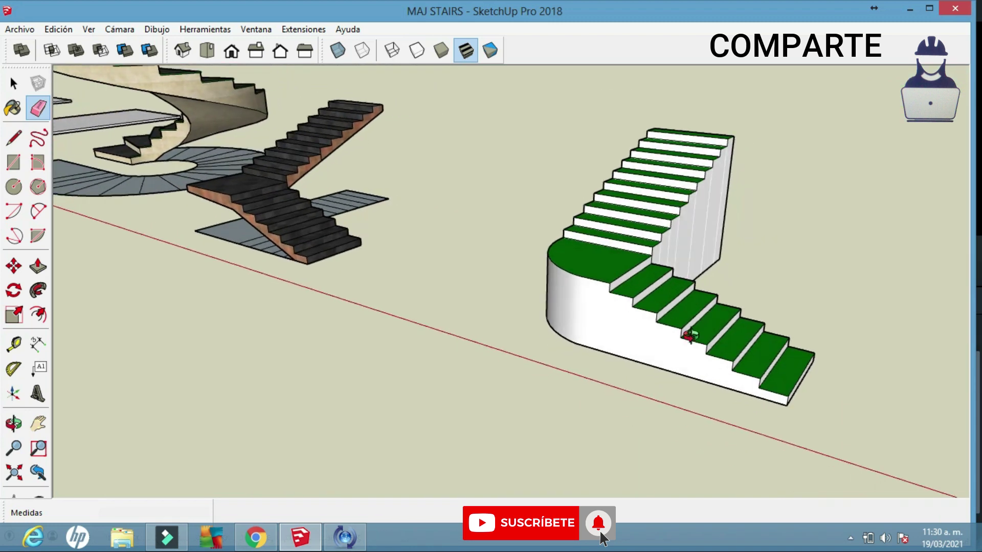
{"action": "middle_click_drag", "start_coordinate": [573, 339], "coordinate": [413, 366], "text": "shift"}
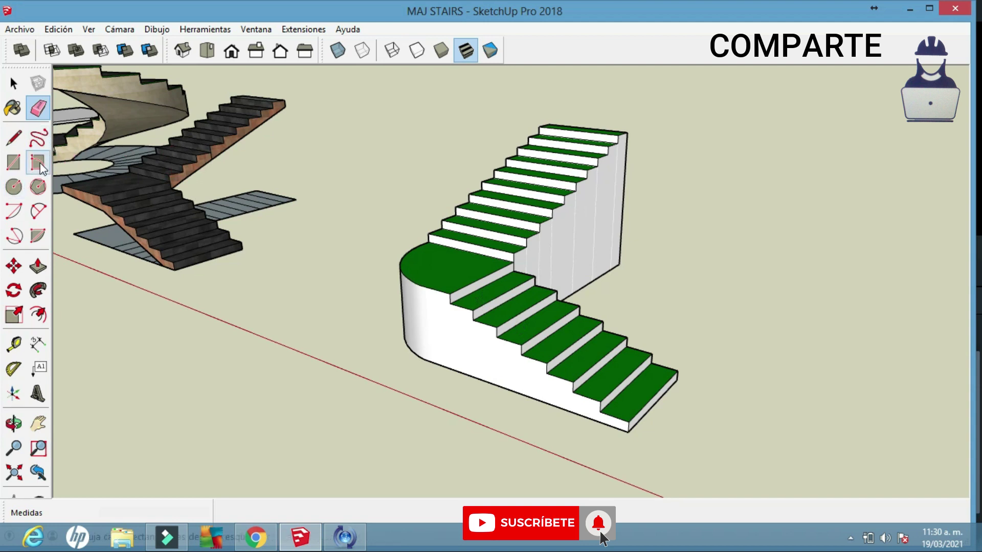
{"action": "key", "text": "b"}
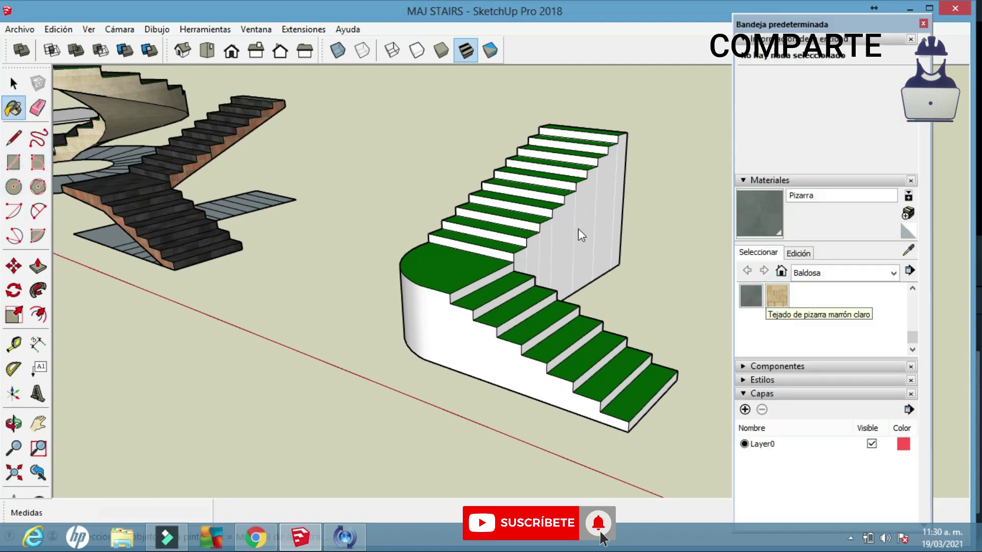
{"action": "left_click", "coordinate": [462, 331]}
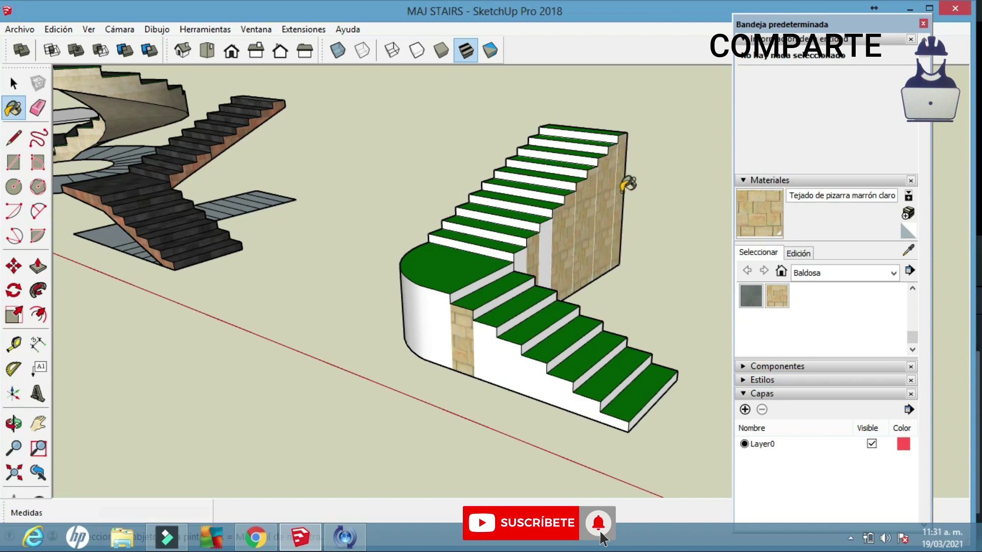
{"action": "left_click", "coordinate": [538, 255]}
{"action": "left_click", "coordinate": [486, 353]}
{"action": "left_click", "coordinate": [529, 371]}
{"action": "left_click", "coordinate": [588, 401]}
Paint the remaining unpainted wall faces of the stair with Tejado de pizarra marrón claro.
{"action": "mouse_move", "coordinate": [636, 401]}
{"action": "middle_mouse_down"}
{"action": "mouse_move", "coordinate": [566, 222]}
{"action": "mouse_move", "coordinate": [494, 215]}
{"action": "middle_mouse_up"}
{"action": "left_click", "coordinate": [496, 211]}
{"action": "middle_click_drag", "start_coordinate": [423, 273], "coordinate": [501, 193]}
{"action": "left_click", "coordinate": [501, 192]}
Paint the L-shaped stair's green treads with a dark tile and the upper flight's risers with Azulejo cuadrado.
{"action": "middle_click_drag", "start_coordinate": [186, 274], "coordinate": [437, 345]}
{"action": "left_click", "coordinate": [758, 295]}
{"action": "scroll", "coordinate": [826, 327], "scroll_direction": "up", "scroll_amount": 8}
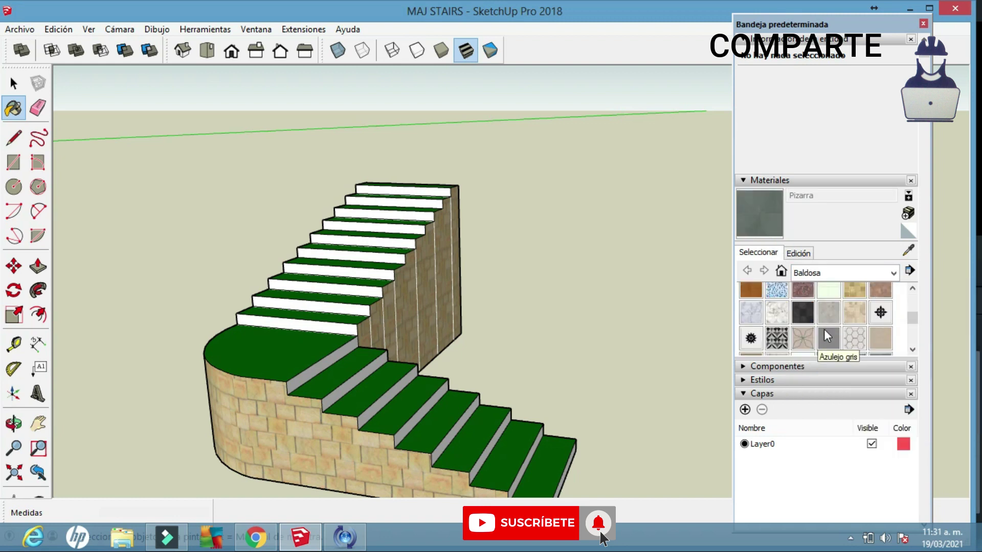
{"action": "left_click", "coordinate": [826, 328]}
{"action": "middle_click_drag", "start_coordinate": [417, 87], "coordinate": [429, 163]}
{"action": "scroll", "coordinate": [429, 163], "scroll_direction": "up", "scroll_amount": 4}
{"action": "left_click", "coordinate": [383, 137]}
{"action": "left_click", "coordinate": [373, 175]}
{"action": "left_click", "coordinate": [358, 219]}
{"action": "left_click", "coordinate": [348, 320]}
{"action": "middle_click_drag", "start_coordinate": [415, 460], "coordinate": [476, 322], "text": "shift"}
{"action": "left_click", "coordinate": [307, 409]}
{"action": "mouse_move", "coordinate": [660, 460]}
{"action": "middle_mouse_down", "text": "shift"}
{"action": "mouse_move", "coordinate": [542, 414]}
{"action": "mouse_move", "coordinate": [234, 200]}
{"action": "mouse_move", "coordinate": [361, 158]}
{"action": "mouse_move", "coordinate": [390, 248]}
{"action": "middle_mouse_up", "text": "shift"}
{"action": "left_click", "coordinate": [234, 200], "text": "alt"}
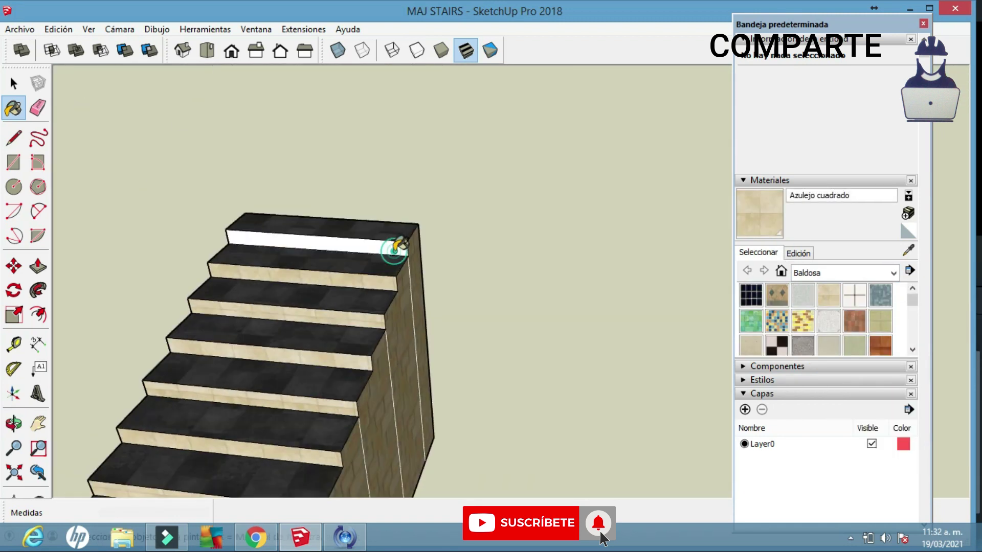
Paint the stair's remaining white risers with Azulejo cuadrado.
{"action": "scroll", "coordinate": [335, 291], "scroll_direction": "up", "scroll_amount": 4}
{"action": "left_click", "coordinate": [333, 294]}
{"action": "left_click", "coordinate": [362, 354]}
{"action": "left_click", "coordinate": [435, 410]}
{"action": "mouse_move", "coordinate": [517, 450]}
{"action": "middle_mouse_down"}
{"action": "mouse_move", "coordinate": [504, 320]}
{"action": "mouse_move", "coordinate": [281, 428]}
{"action": "mouse_move", "coordinate": [714, 238]}
{"action": "middle_mouse_up"}
{"action": "left_click", "coordinate": [534, 402]}
{"action": "left_click", "coordinate": [542, 339]}
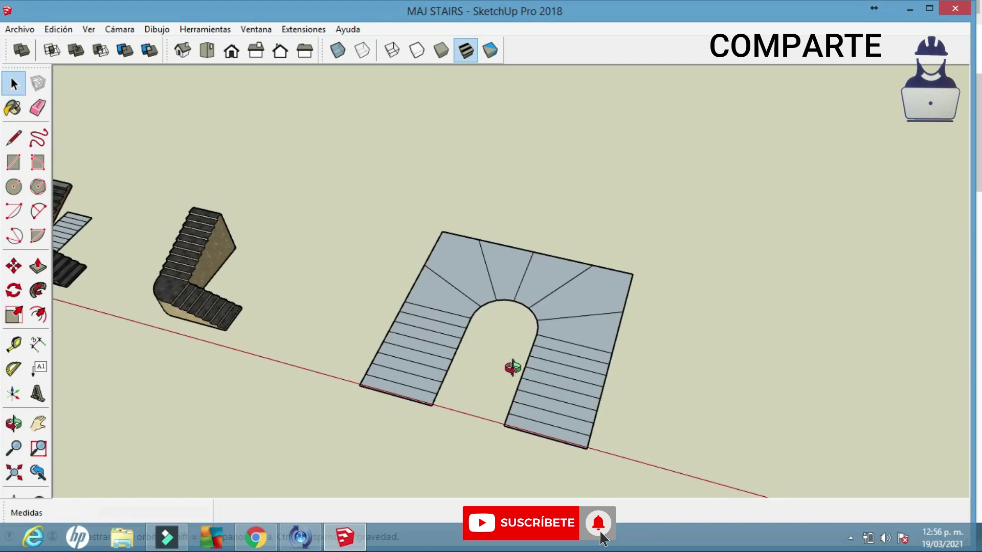
Start MajStair for the U-shaped plan with a height of 6.00 m and 22 steps.
{"action": "left_click_drag", "start_coordinate": [508, 366], "coordinate": [542, 382]}
{"action": "key", "text": "space"}
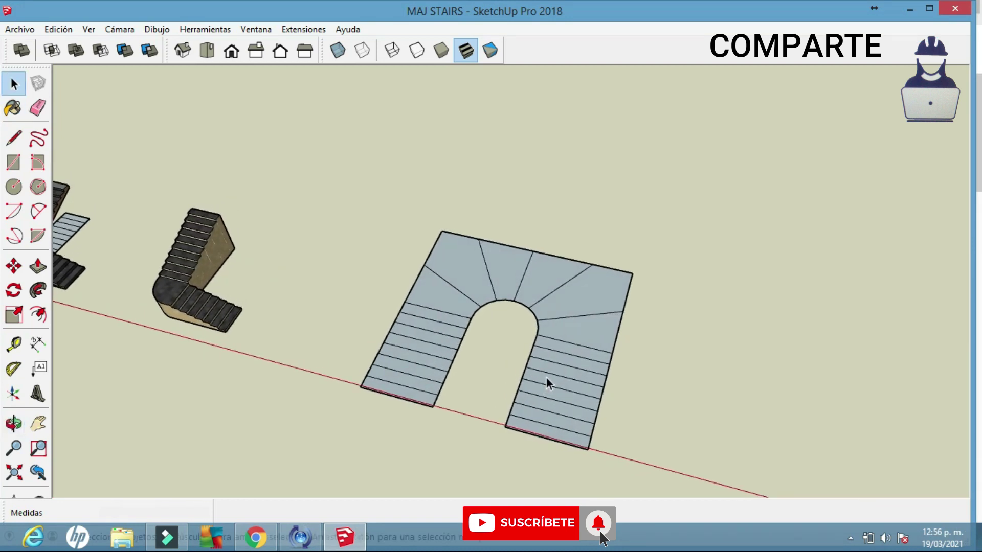
{"action": "scroll", "coordinate": [526, 400], "scroll_direction": "up", "scroll_amount": 2}
{"action": "middle_click_drag", "start_coordinate": [527, 401], "coordinate": [410, 353], "text": "shift"}
{"action": "scroll", "coordinate": [500, 348], "scroll_direction": "up", "scroll_amount": 1}
{"action": "left_click", "coordinate": [293, 31]}
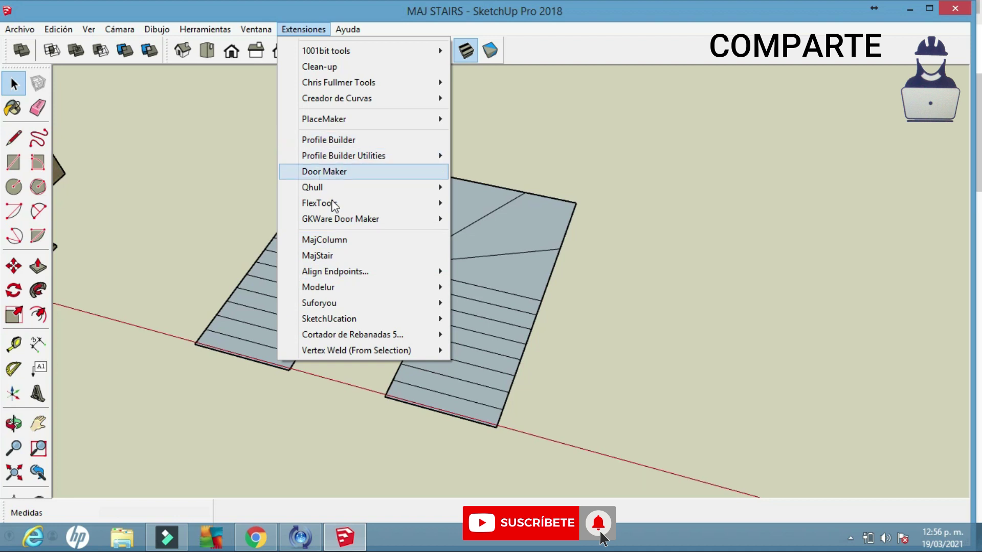
{"action": "left_click", "coordinate": [332, 255]}
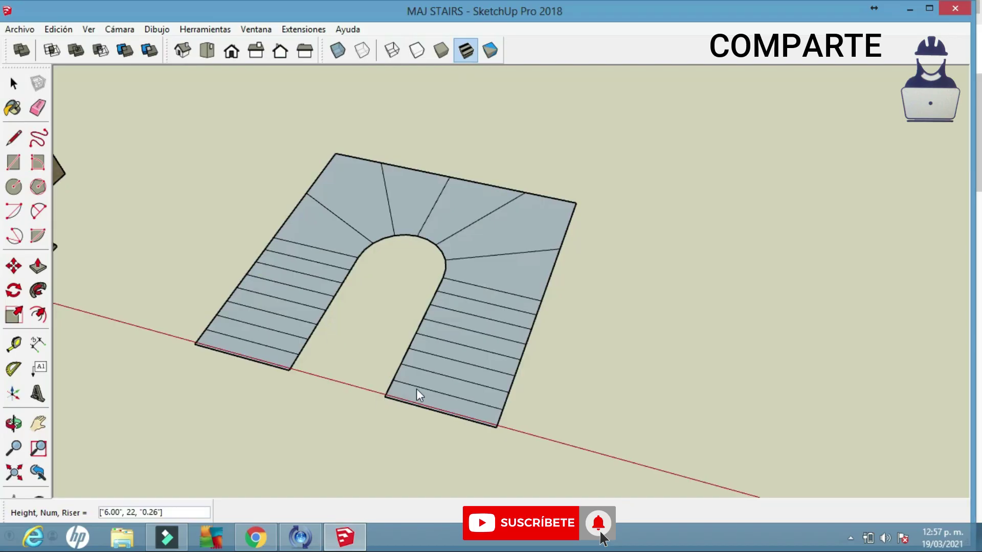
Set the stair's starting edge across the base of the U-shaped plan's right-hand flight, from outer to inner corner.
{"action": "mouse_move", "coordinate": [416, 389]}
{"action": "middle_mouse_down"}
{"action": "mouse_move", "coordinate": [403, 415]}
{"action": "mouse_move", "coordinate": [381, 373]}
{"action": "middle_mouse_up"}
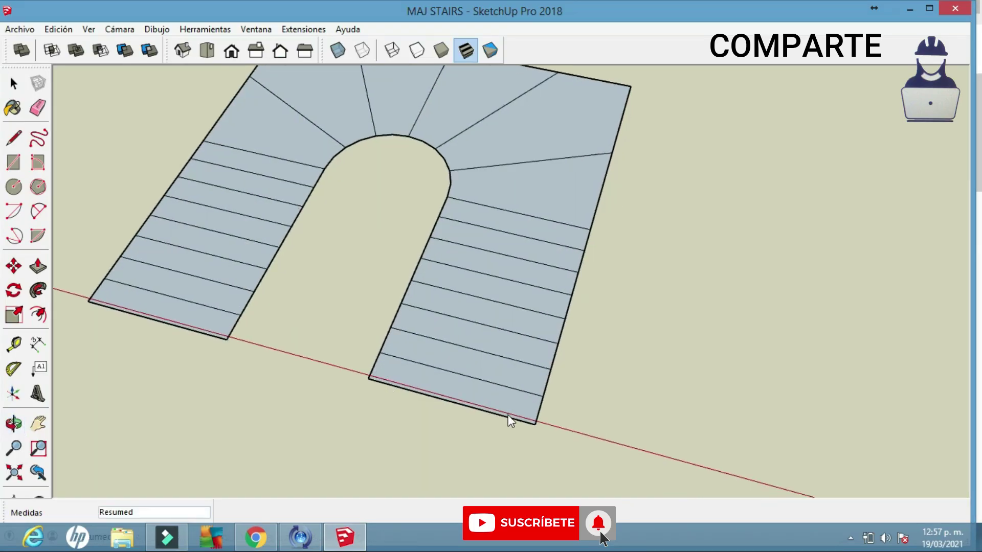
{"action": "left_click", "coordinate": [535, 424]}
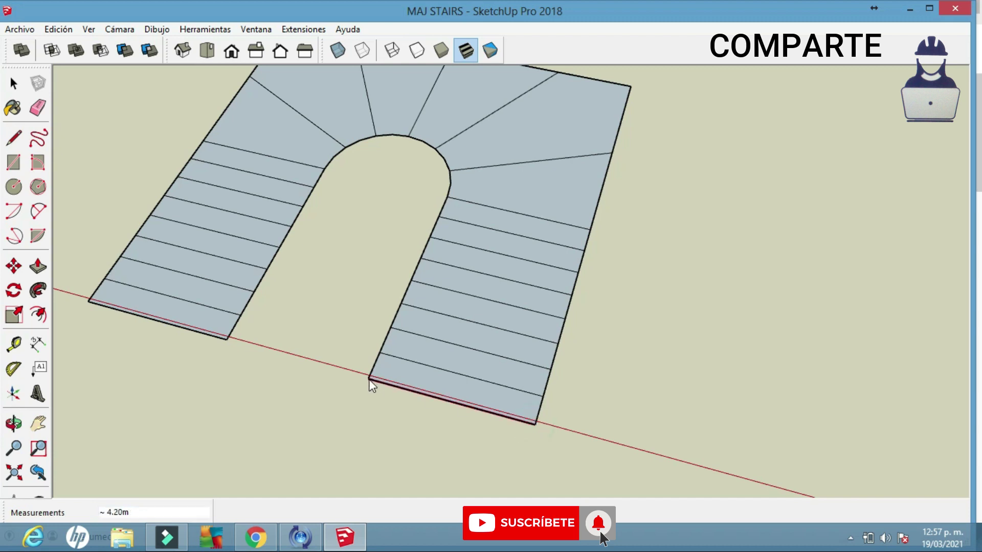
{"action": "scroll", "coordinate": [375, 361], "scroll_direction": "up", "scroll_amount": 2}
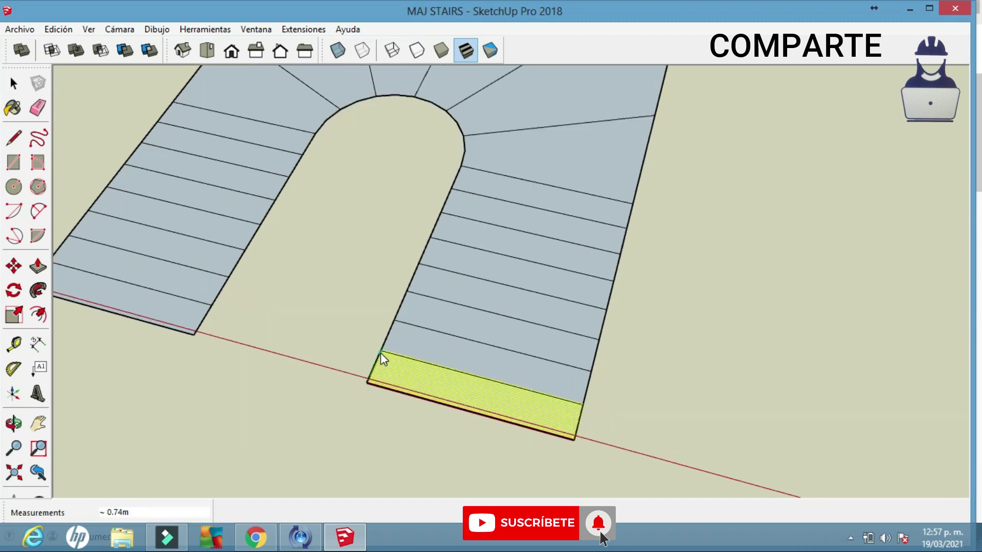
Place the straight treads of the right-hand flight on the plan's division points along its inner edge, up to the curve.
{"action": "left_click", "coordinate": [394, 320]}
{"action": "left_click", "coordinate": [408, 293]}
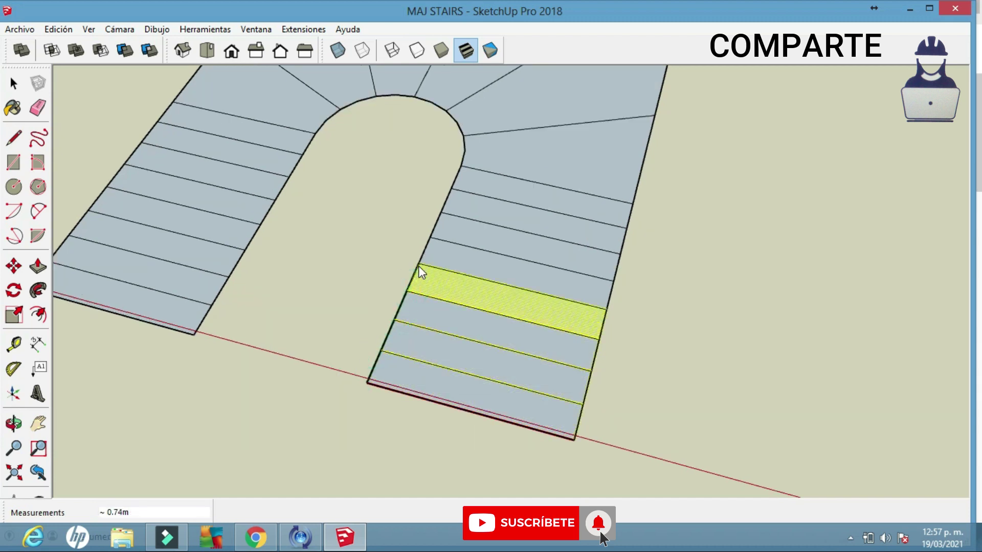
{"action": "left_click", "coordinate": [419, 264]}
{"action": "left_click", "coordinate": [430, 239]}
{"action": "left_click", "coordinate": [443, 212]}
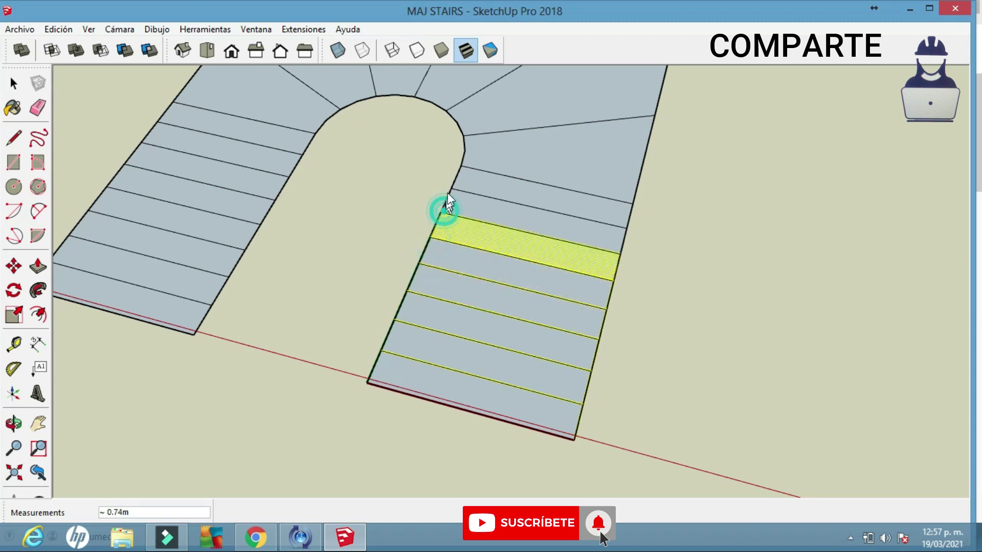
{"action": "left_click", "coordinate": [450, 189]}
{"action": "left_click", "coordinate": [462, 169]}
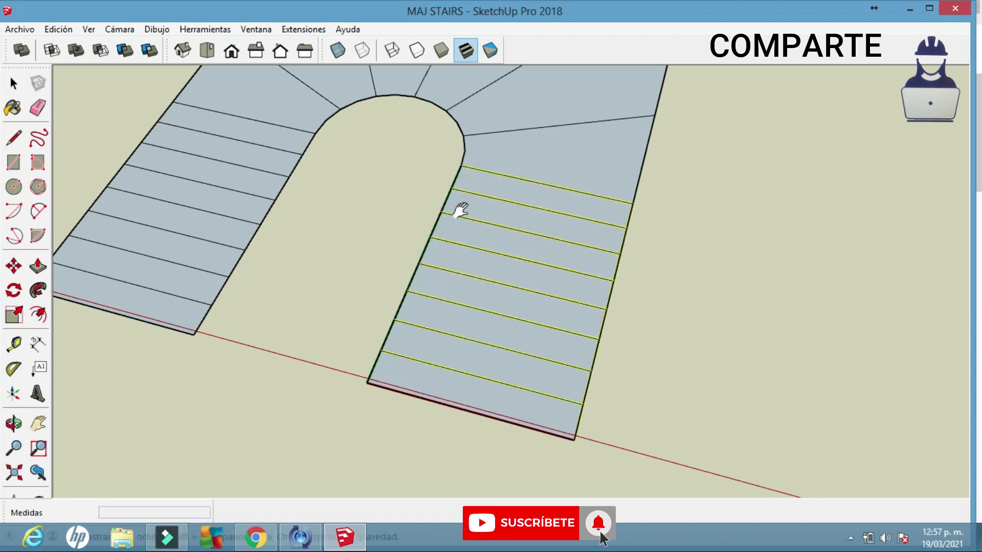
Place the first winder treads on the plan's division points along the curved inner edge of the turn.
{"action": "scroll", "coordinate": [463, 177], "scroll_direction": "up", "scroll_amount": 4}
{"action": "middle_click_drag", "start_coordinate": [475, 216], "coordinate": [470, 274], "text": "shift"}
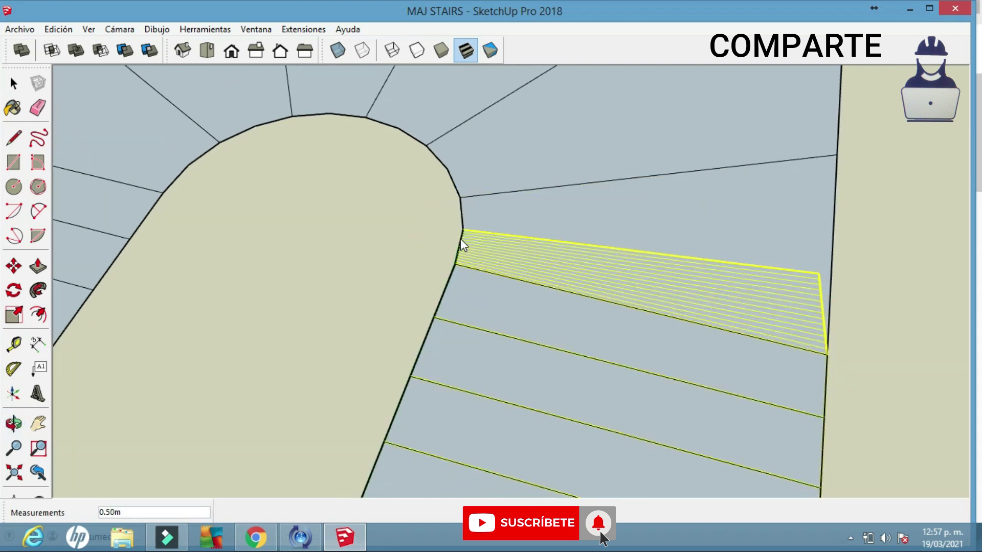
{"action": "left_click", "coordinate": [460, 200]}
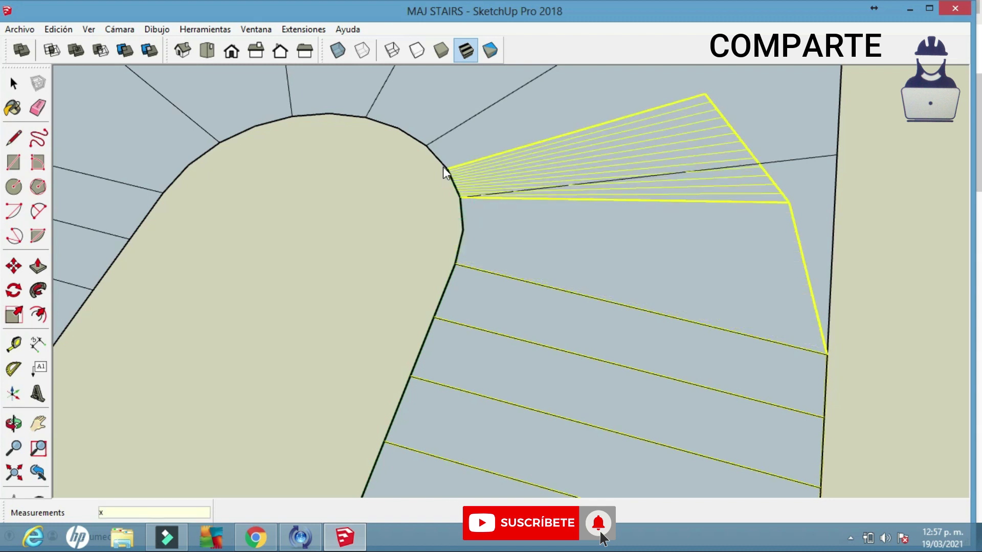
{"action": "left_click", "coordinate": [429, 143]}
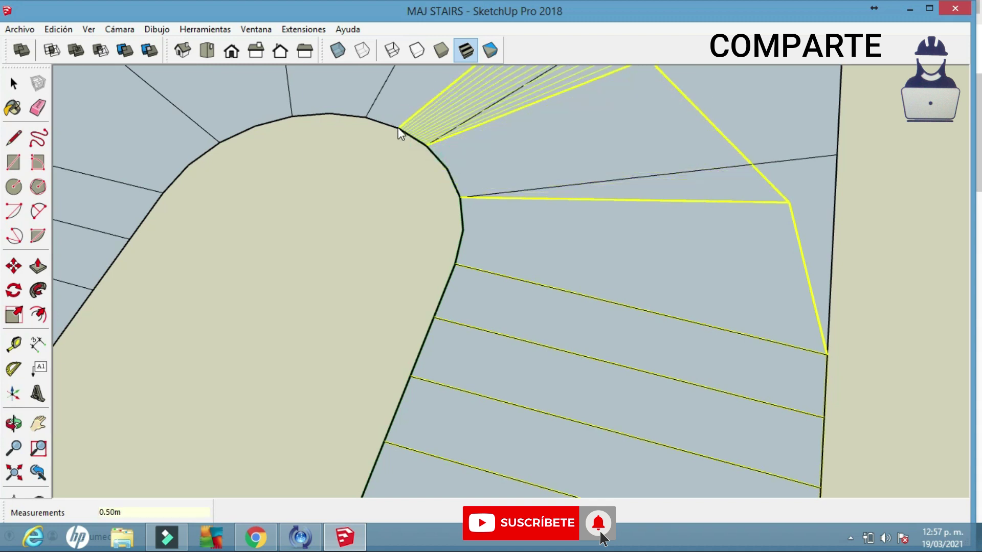